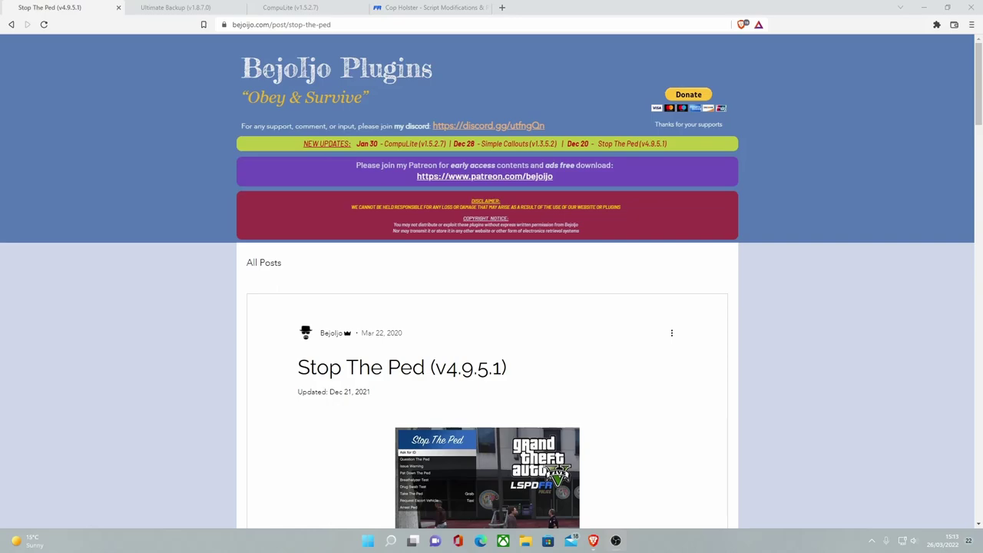
# Scroll down the Stop The Ped post to the StopThePed_4.9.5.1.rar download card
pyautogui.scroll(-4, 558, 384)
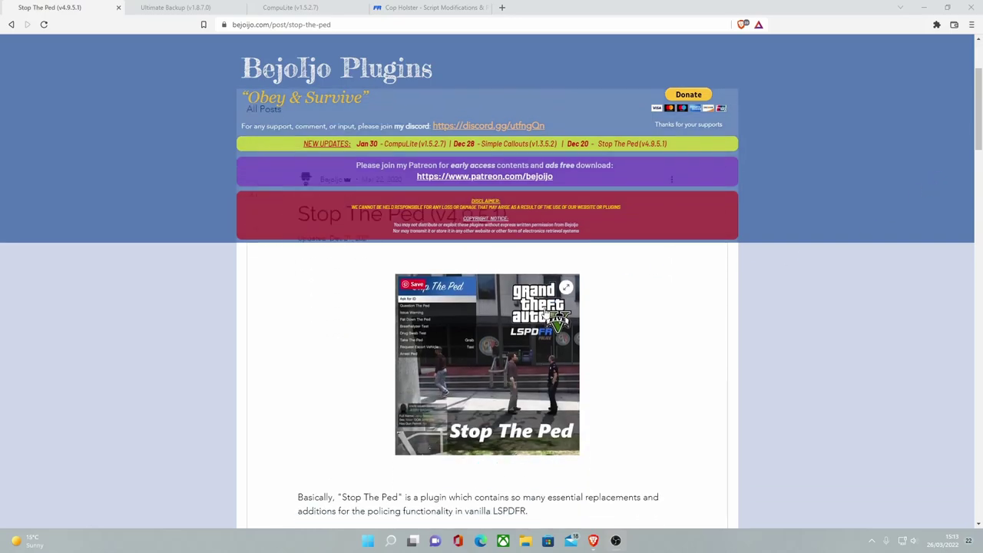
pyautogui.scroll(-1, 542, 315)
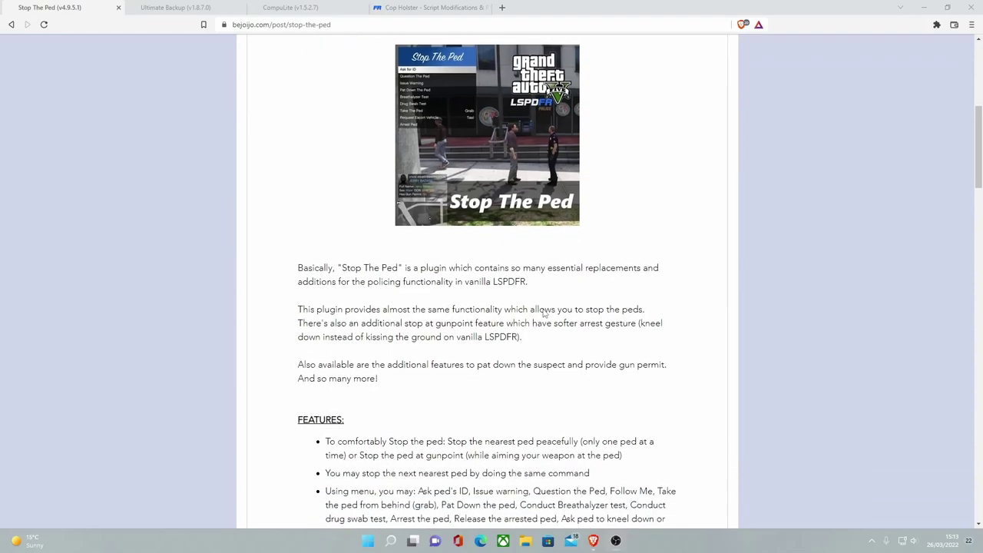
pyautogui.scroll(-2, 544, 312)
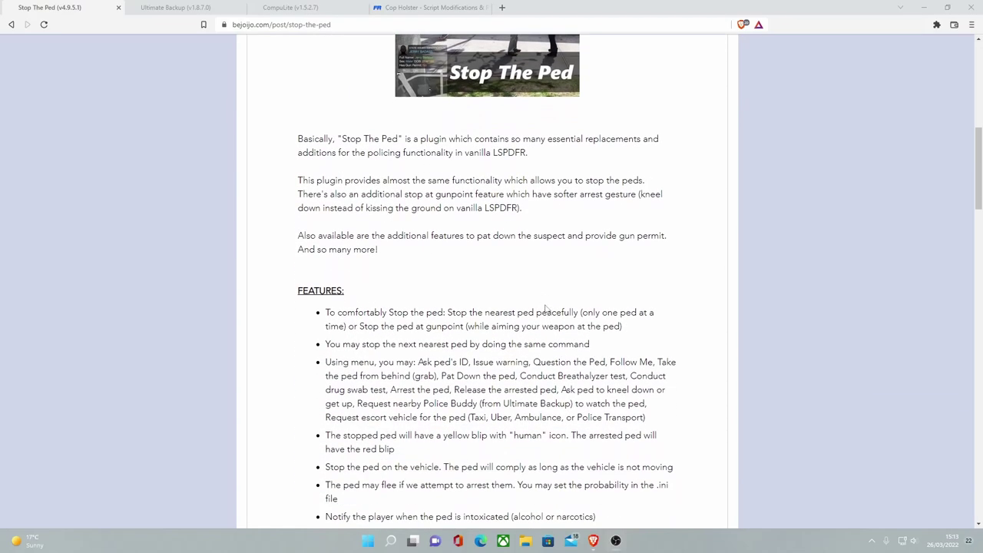
pyautogui.scroll(-5, 546, 309)
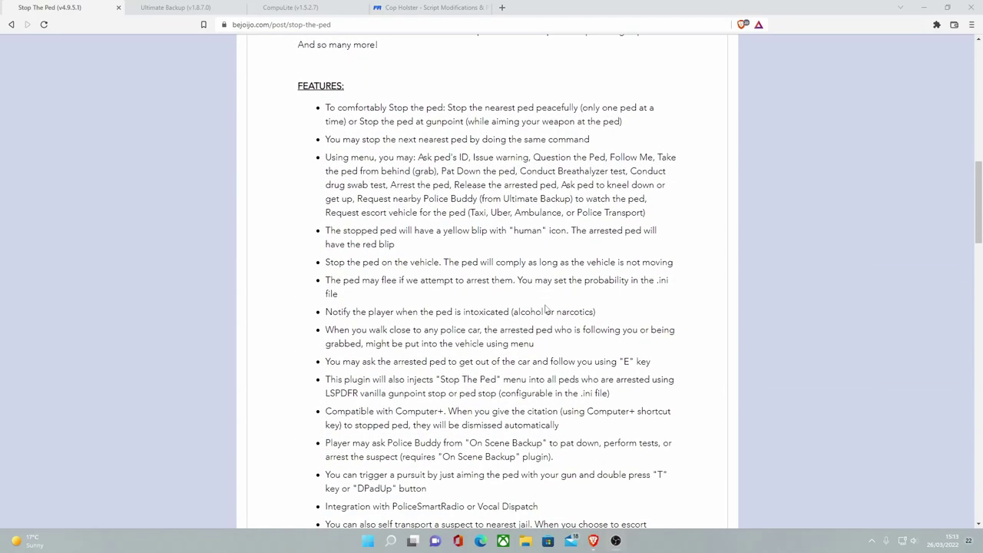
pyautogui.scroll(-3, 545, 305)
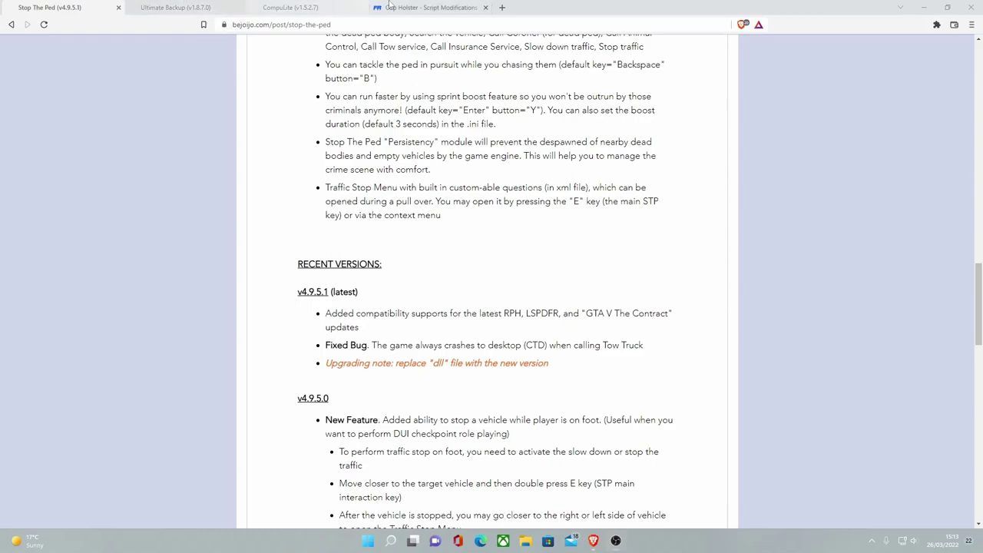
pyautogui.scroll(-2, 465, 99)
pyautogui.scroll(-5, 465, 99)
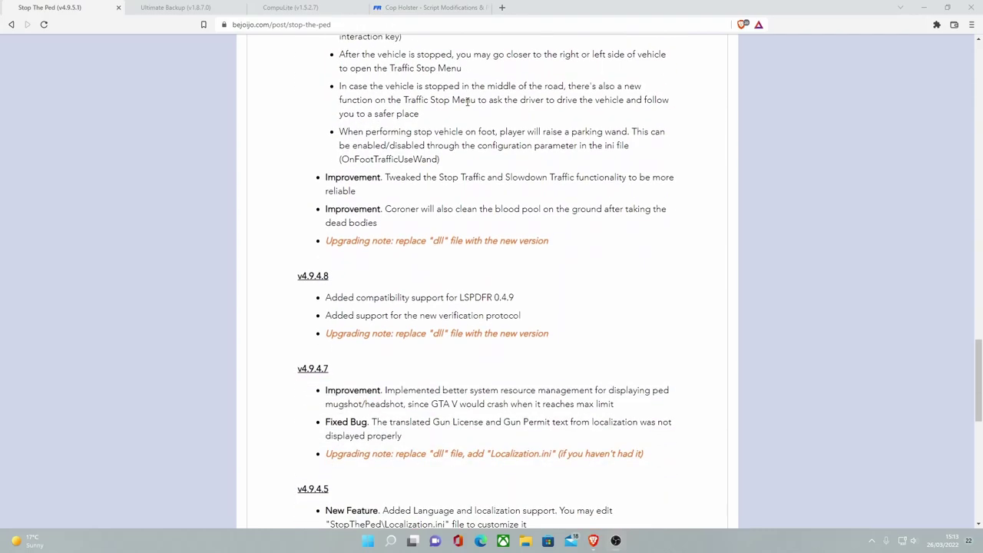
pyautogui.scroll(-5, 509, 150)
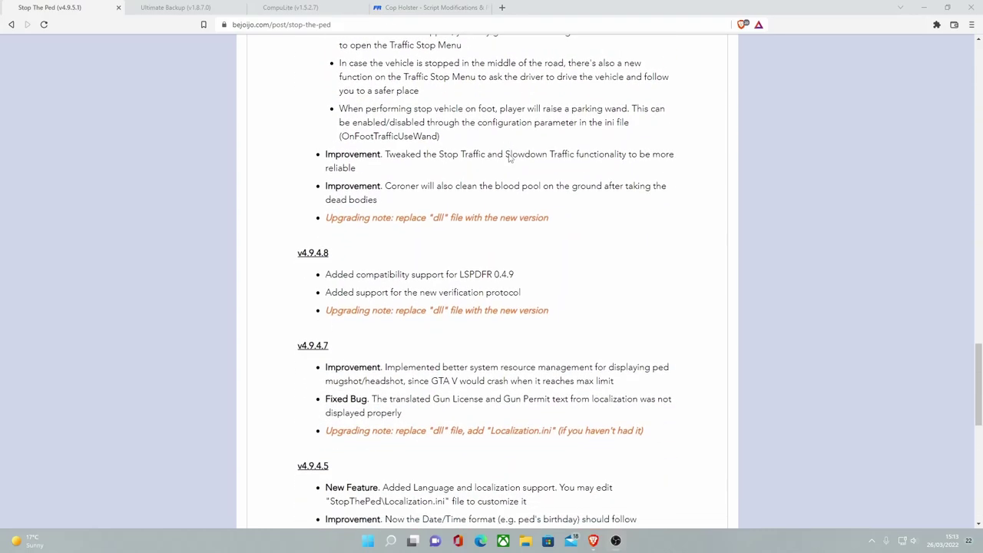
pyautogui.scroll(-1, 513, 138)
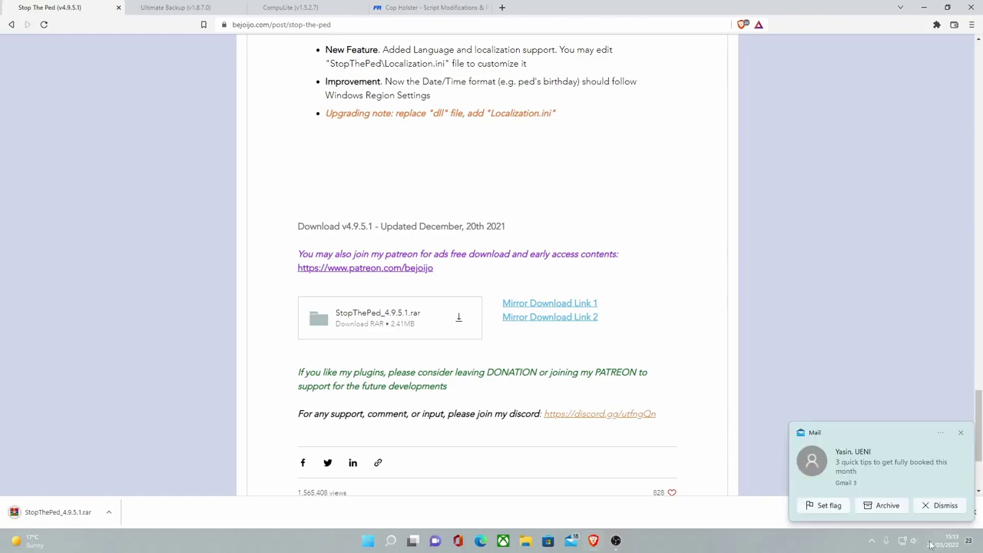
# Open StopThePed_4.9.5.1.rar in WinRAR, dismiss the trial reminder, and enter its StopThePed folder
pyautogui.click(109, 511)
pyautogui.click(117, 443)
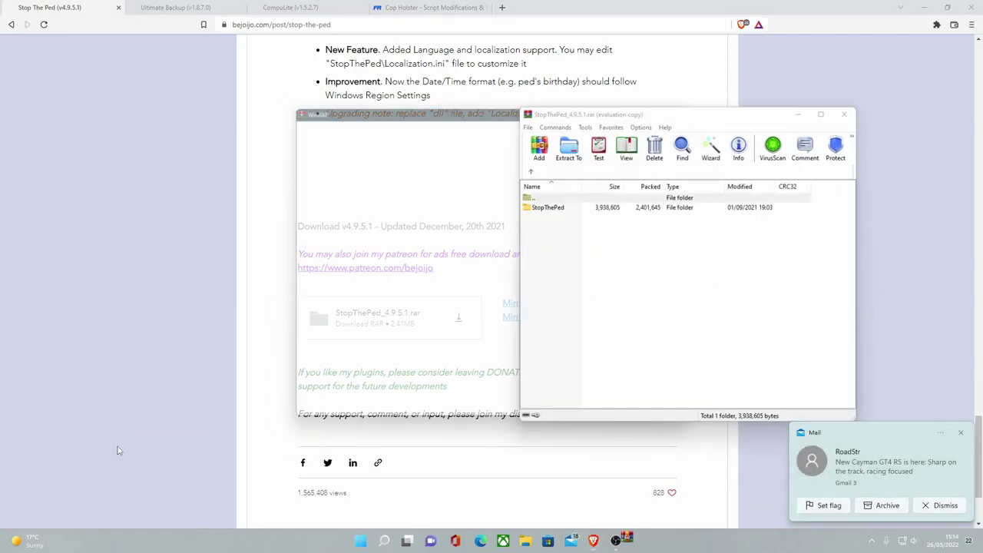
pyautogui.click(687, 105)
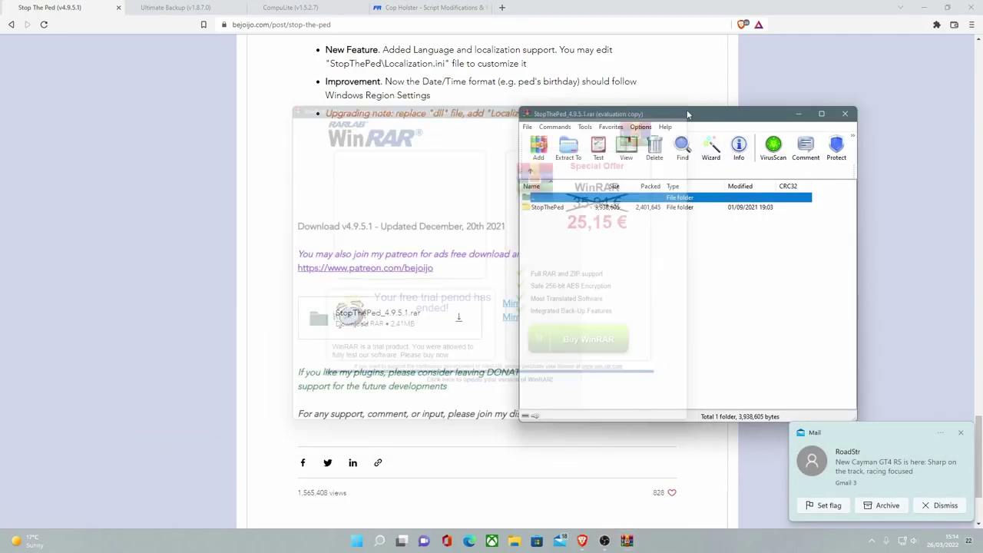
pyautogui.moveTo(688, 114); pyautogui.dragTo(719, 132)
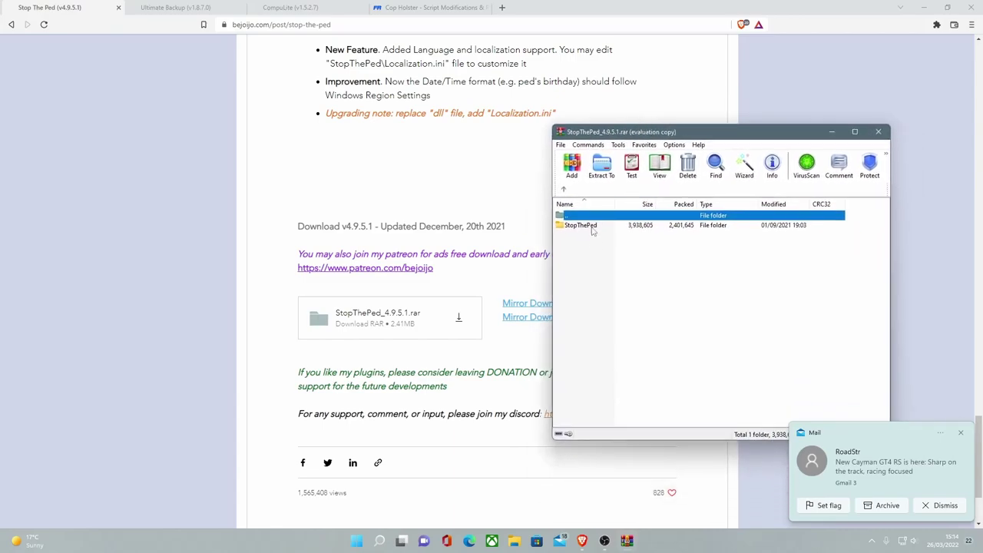
pyautogui.doubleClick(590, 226)
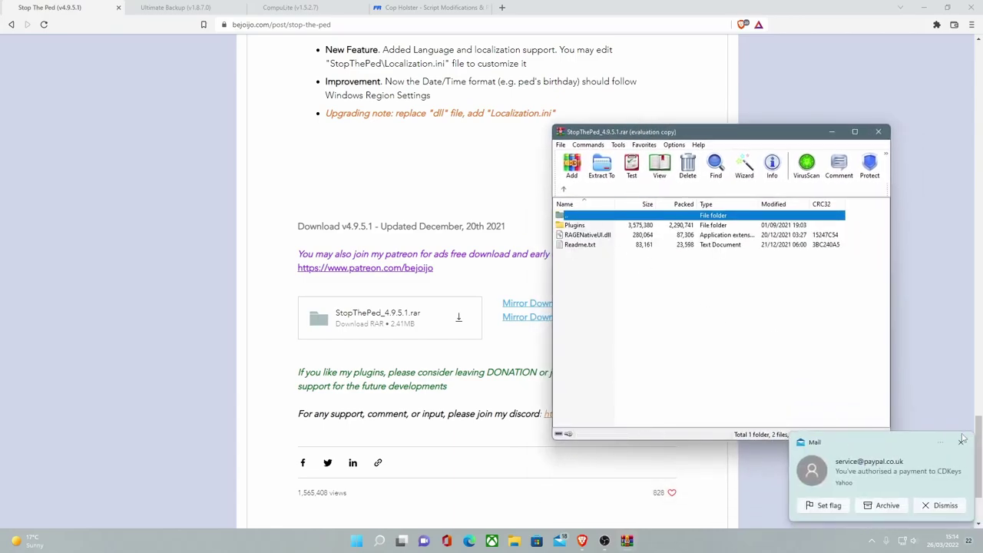
pyautogui.click(960, 442)
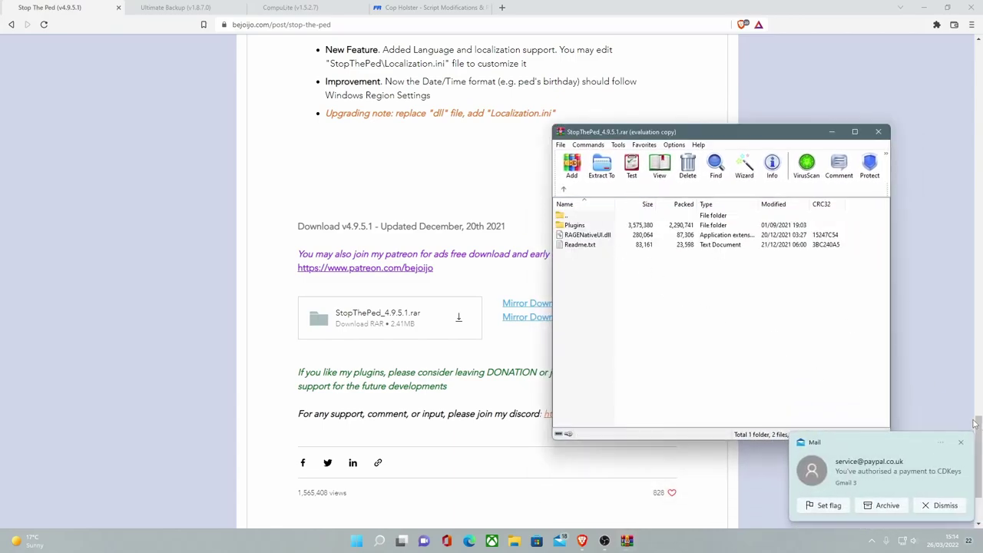
pyautogui.click(943, 505)
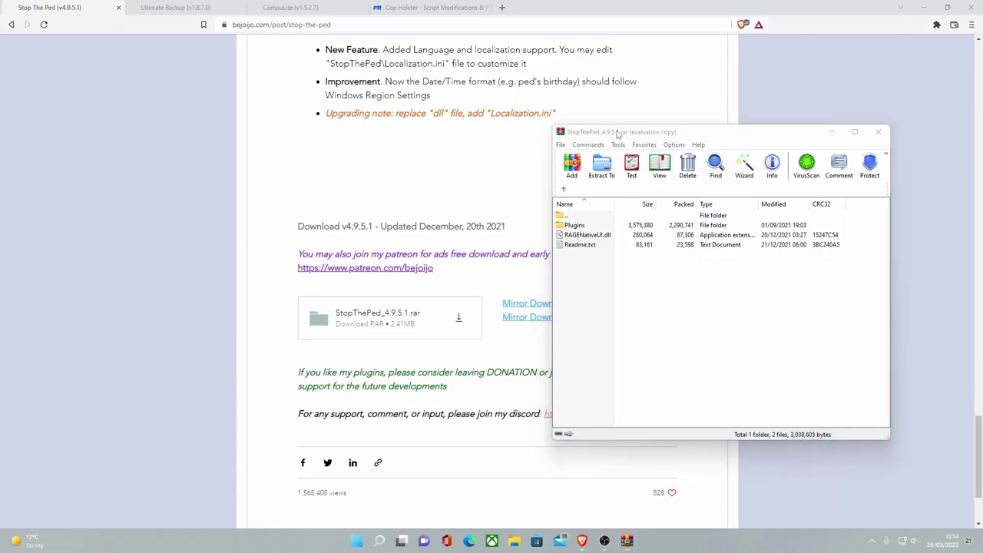
pyautogui.moveTo(616, 134)
pyautogui.mouseDown()
pyautogui.moveTo(645, 130)
pyautogui.moveTo(628, 139)
pyautogui.mouseUp()
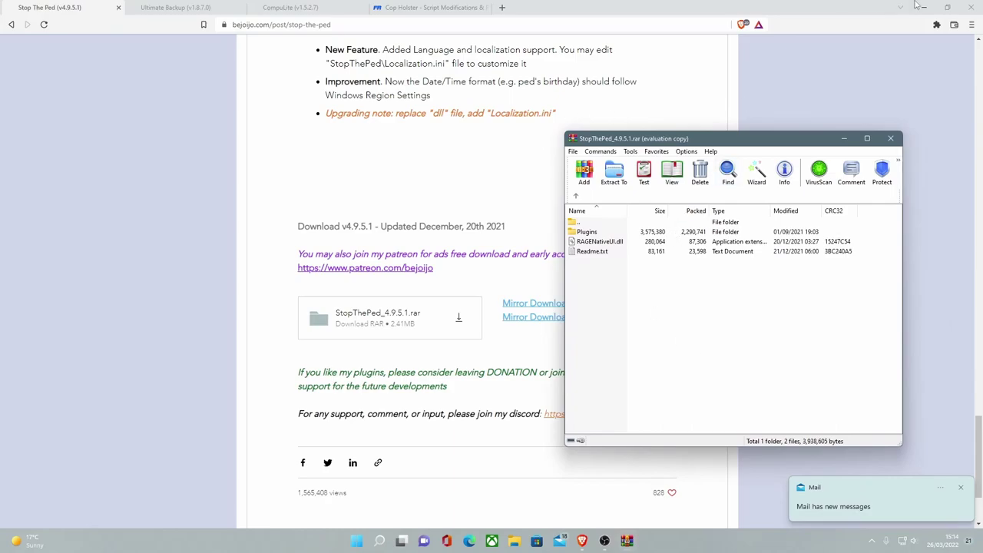
# Open File Explorer and browse to C:\Program Files (x86)\Steam\steamapps\common
pyautogui.click(512, 542)
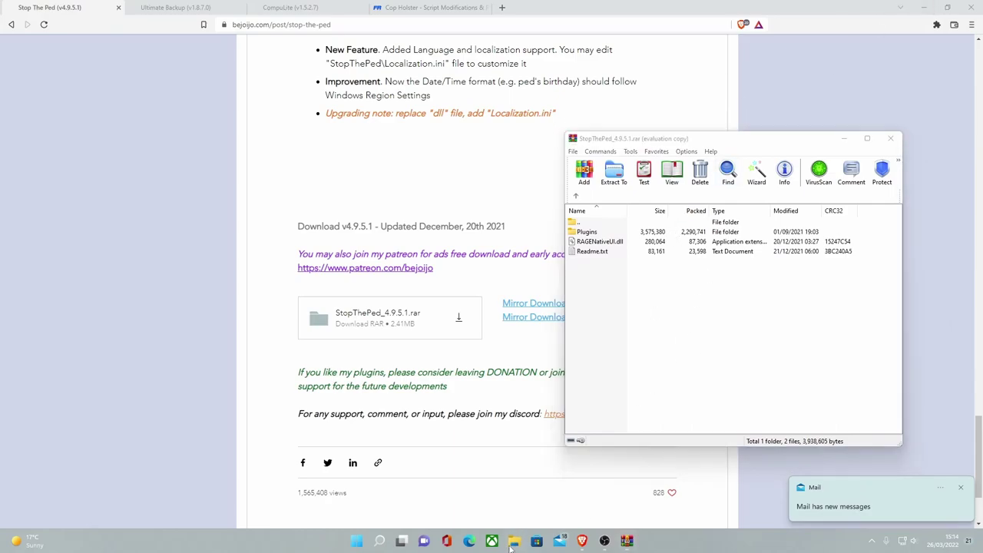
pyautogui.click(270, 338)
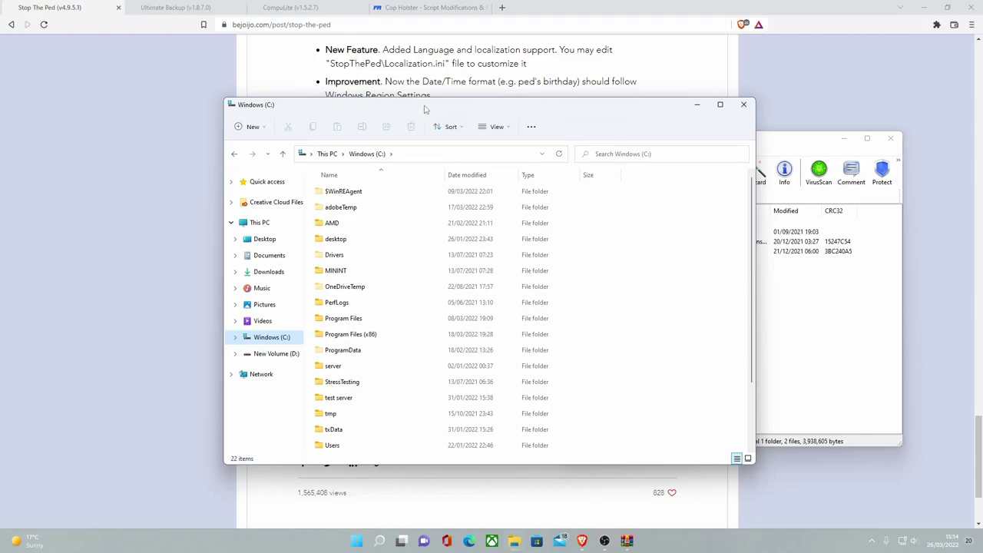
pyautogui.moveTo(422, 108); pyautogui.dragTo(244, 62)
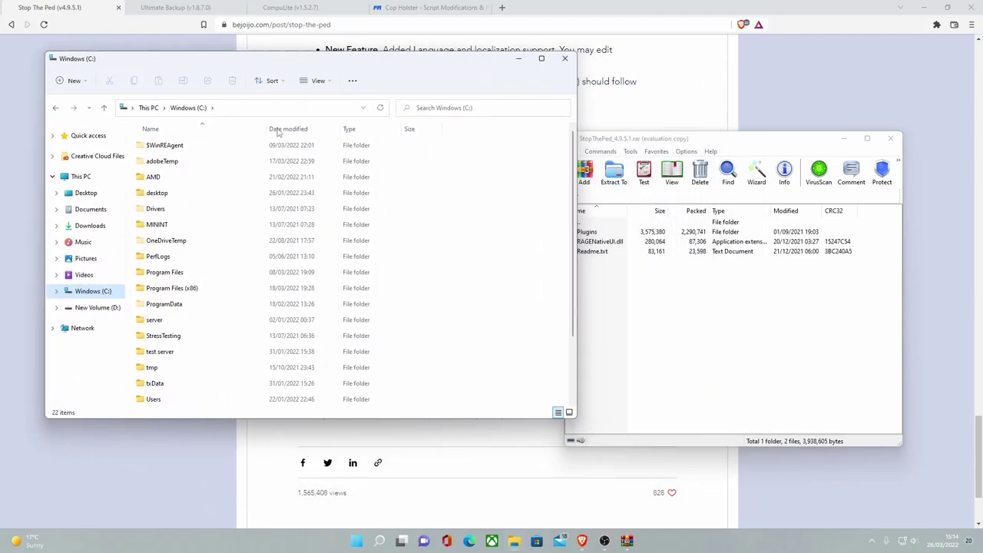
pyautogui.doubleClick(259, 287)
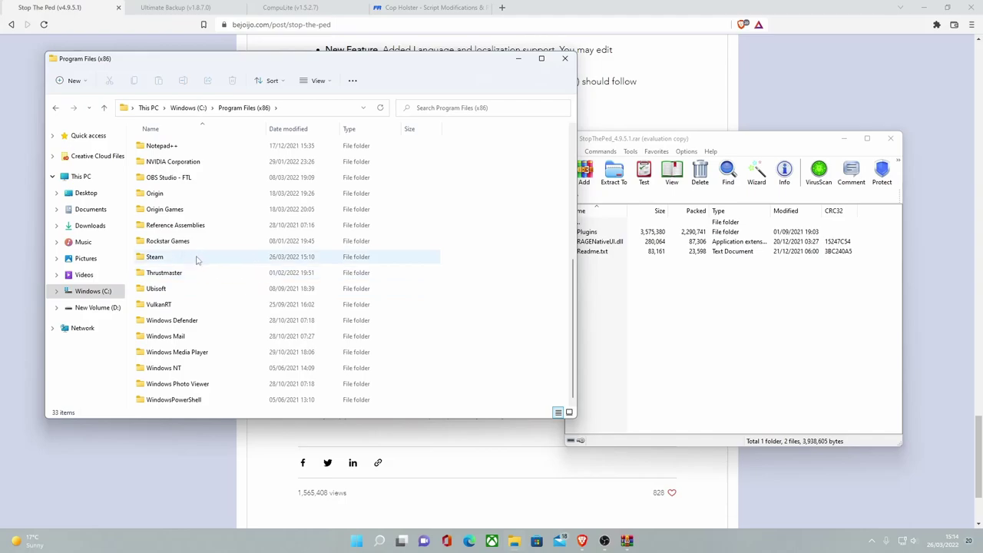
pyautogui.doubleClick(197, 258)
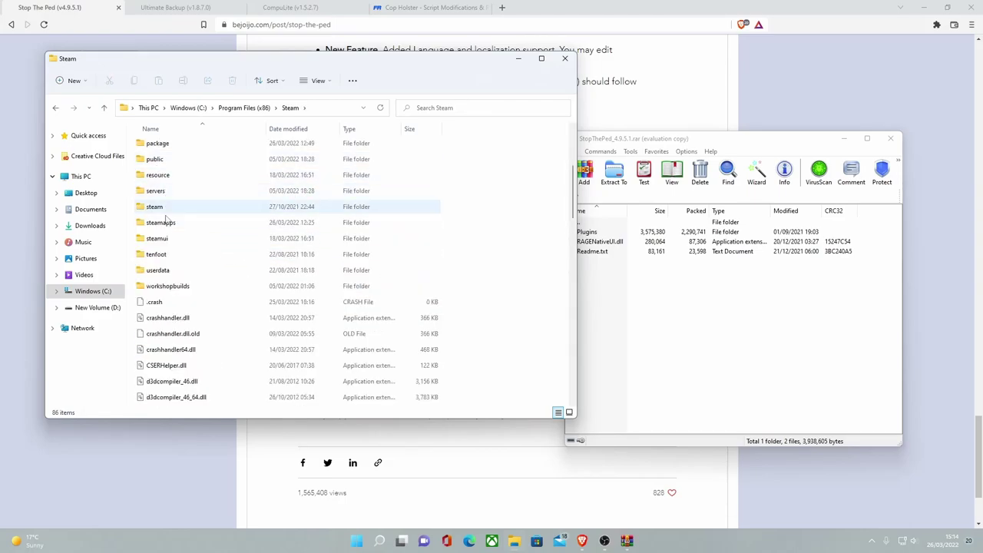
pyautogui.doubleClick(167, 225)
pyautogui.doubleClick(156, 145)
pyautogui.moveTo(344, 305); pyautogui.dragTo(207, 131)
# Go to D:\SteamLibrary\steamapps\common\Grand Theft Auto V md and drag Plugins and RAGENativeUI.dll into it
pyautogui.click(96, 307)
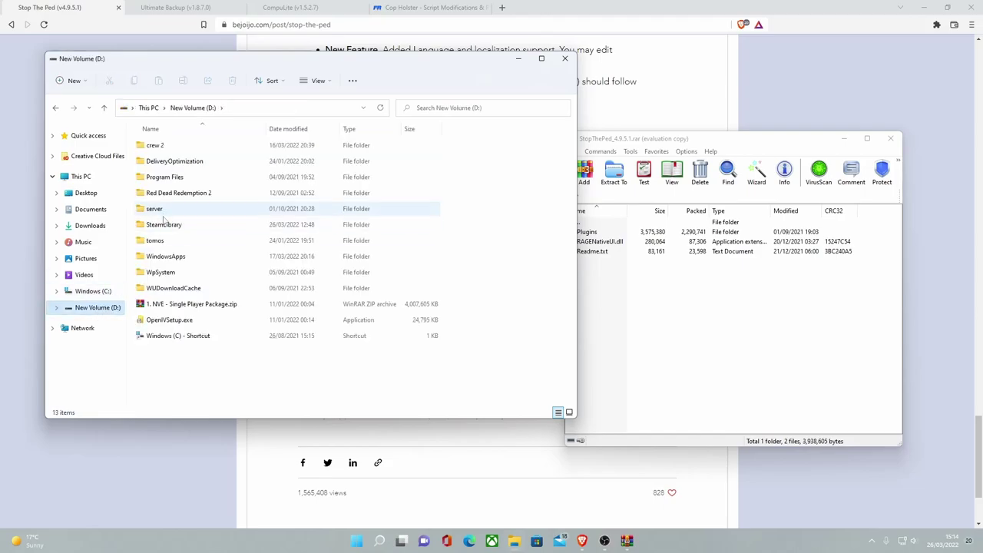
pyautogui.doubleClick(170, 227)
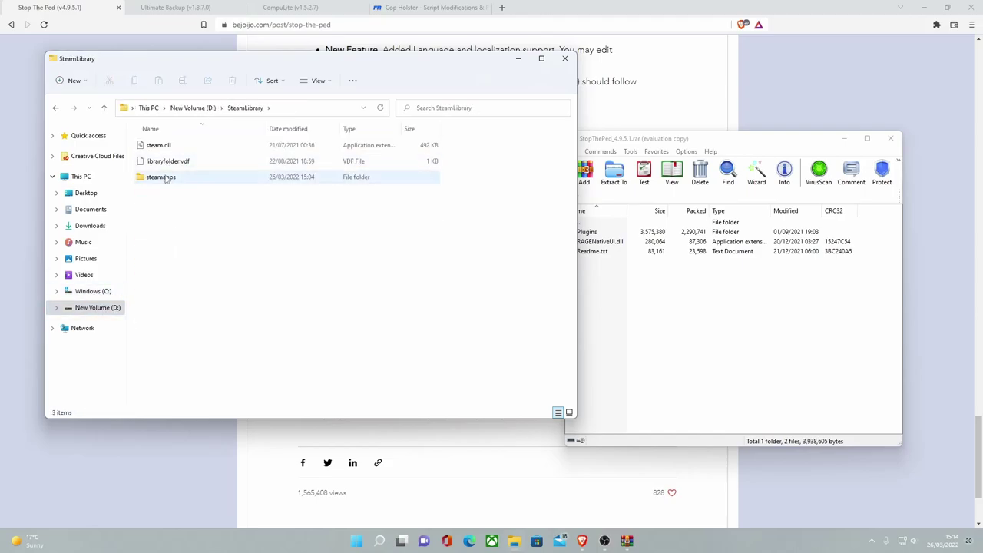
pyautogui.doubleClick(167, 176)
pyautogui.doubleClick(161, 145)
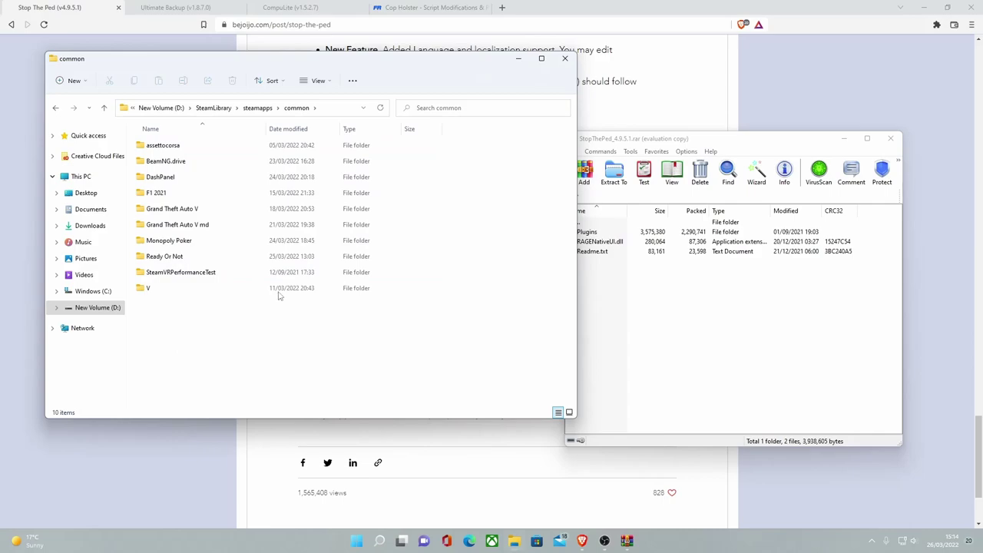
pyautogui.doubleClick(192, 224)
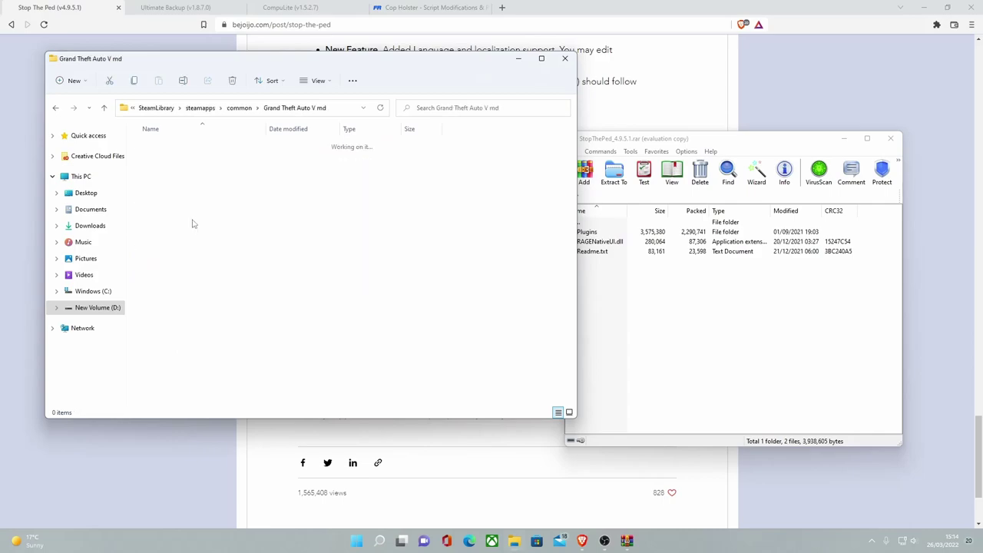
pyautogui.click(779, 326)
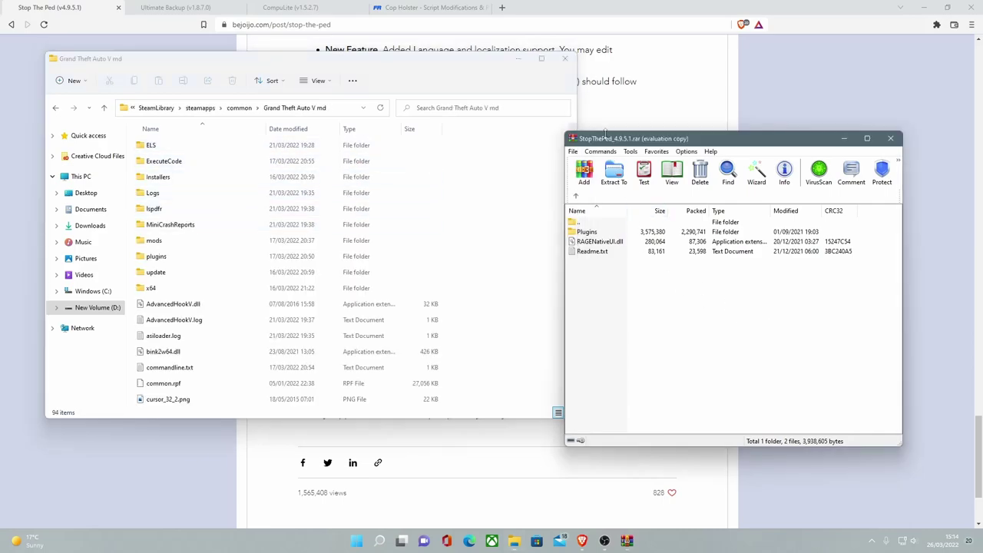
pyautogui.moveTo(883, 223); pyautogui.dragTo(516, 232)
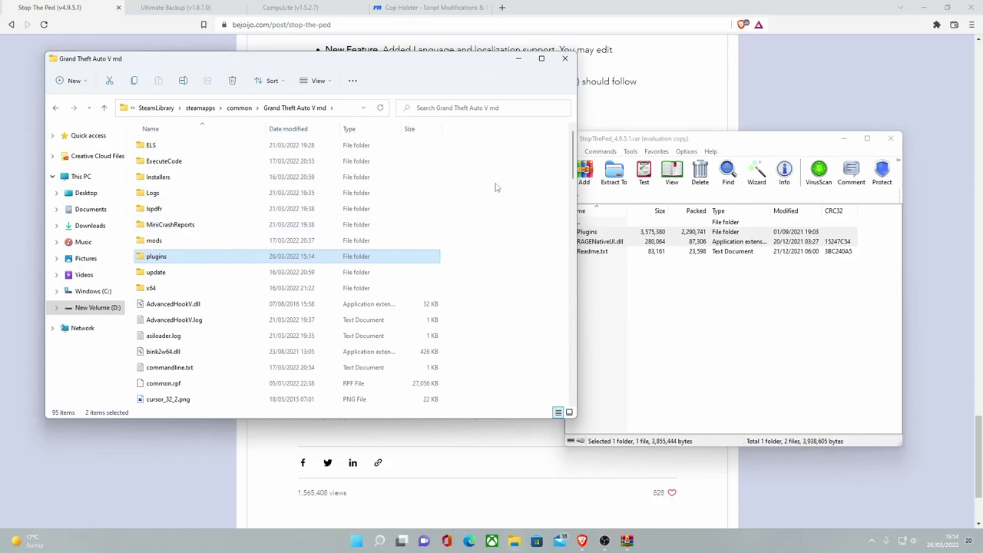
# Close the StopThePed archive and the Stop The Ped tab, leaving the Ultimate Backup post
pyautogui.click(890, 139)
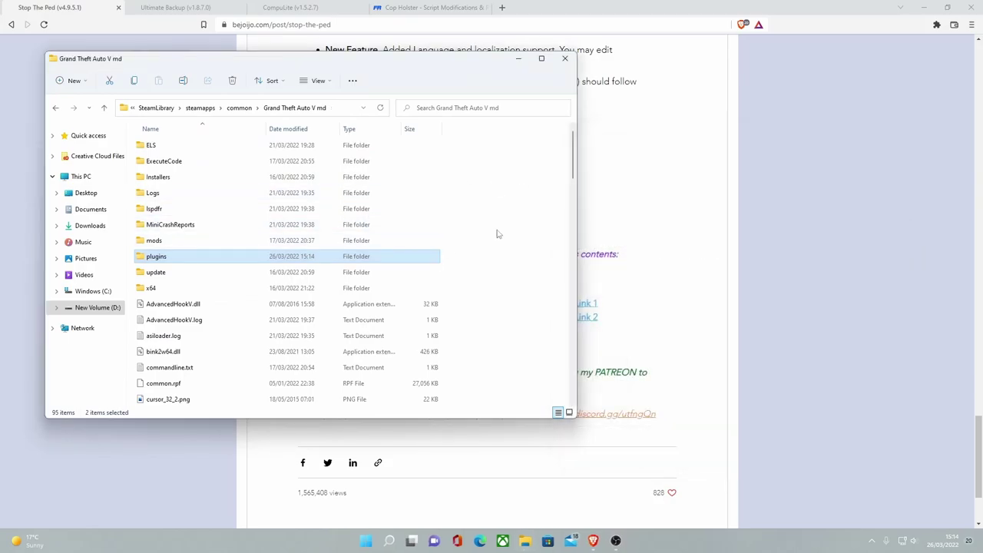
pyautogui.click(173, 7)
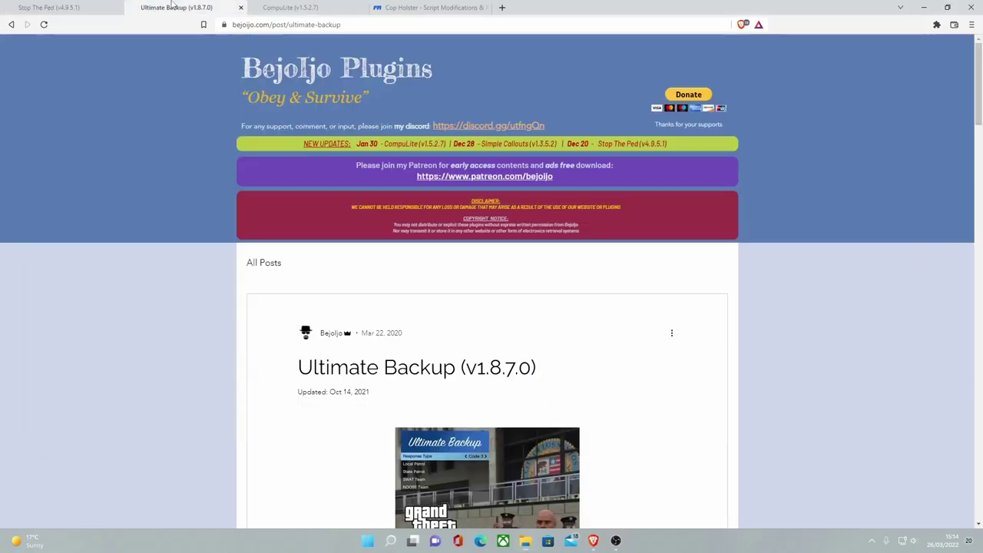
pyautogui.click(119, 7)
# Scroll the Ultimate Backup post down to its UltimateBackup_1.8.7.0.rar download
pyautogui.scroll(-2, 675, 400)
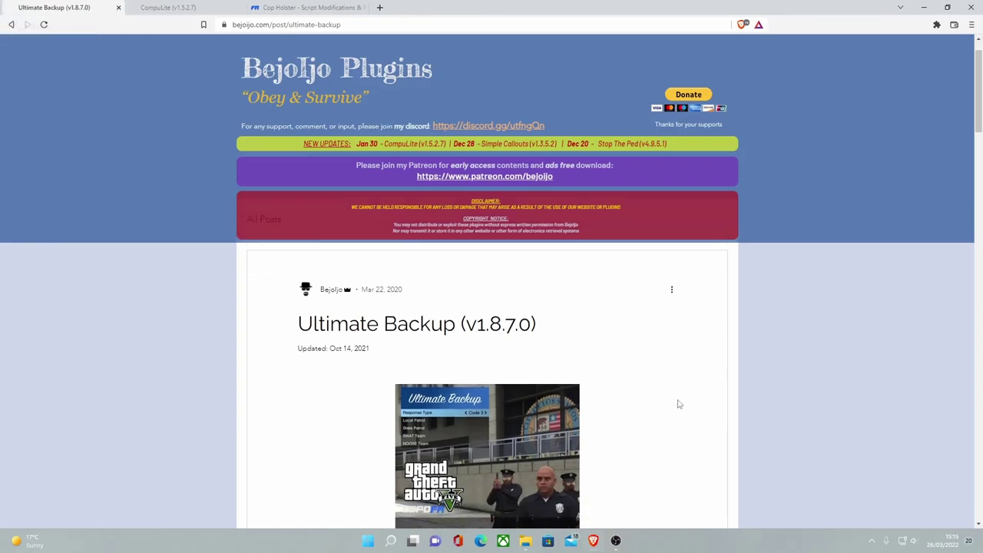
pyautogui.scroll(-2, 676, 392)
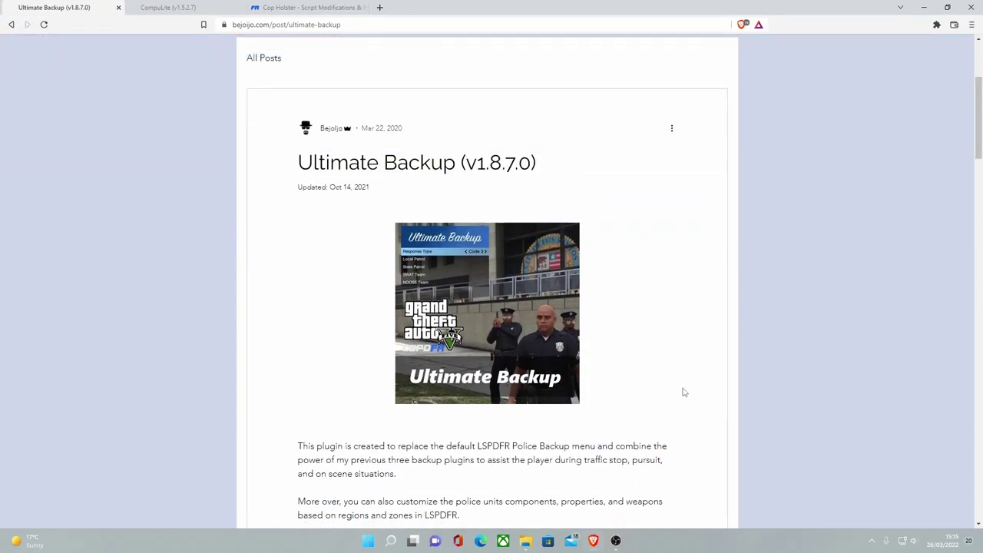
pyautogui.scroll(-3, 679, 389)
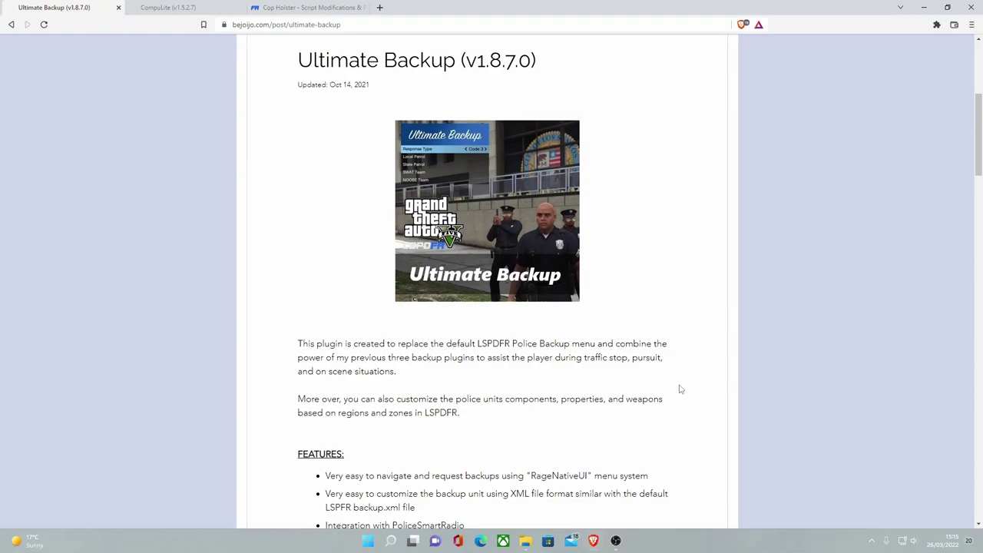
pyautogui.scroll(-2, 679, 388)
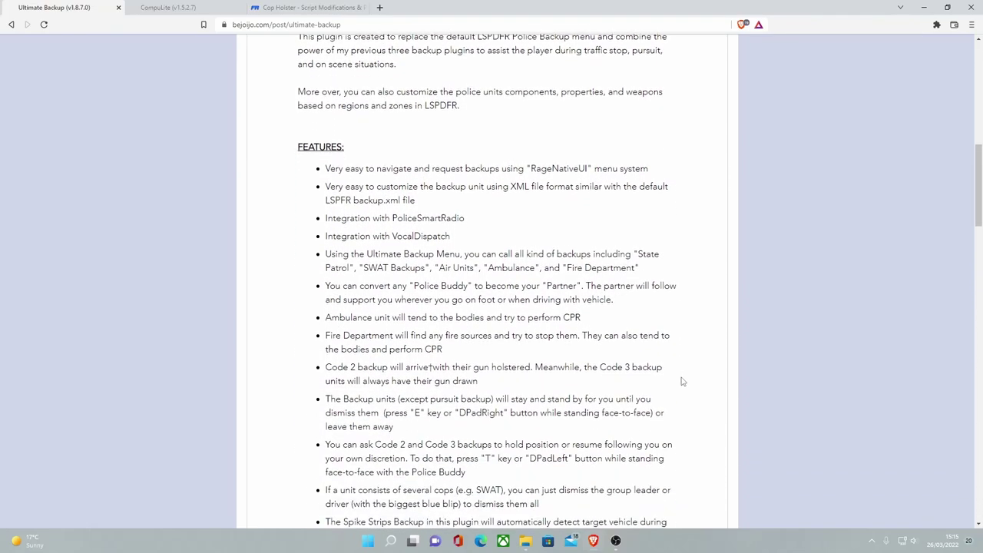
pyautogui.scroll(-1, 684, 382)
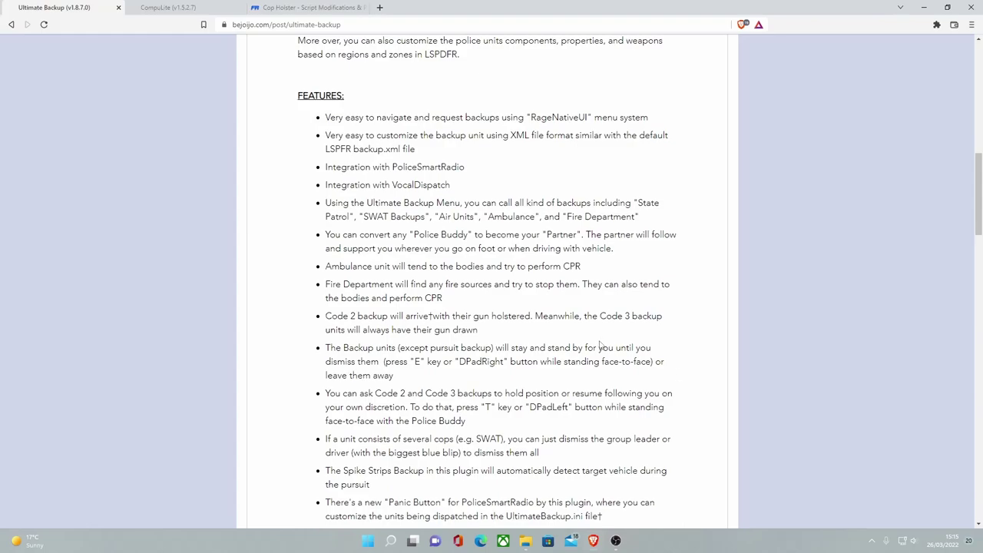
pyautogui.scroll(-4, 602, 344)
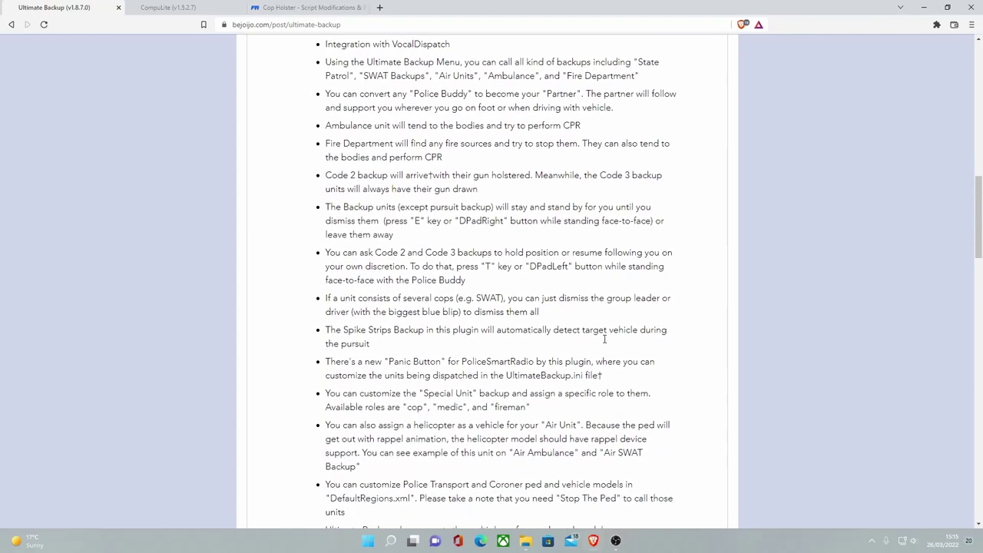
pyautogui.scroll(-20, 606, 342)
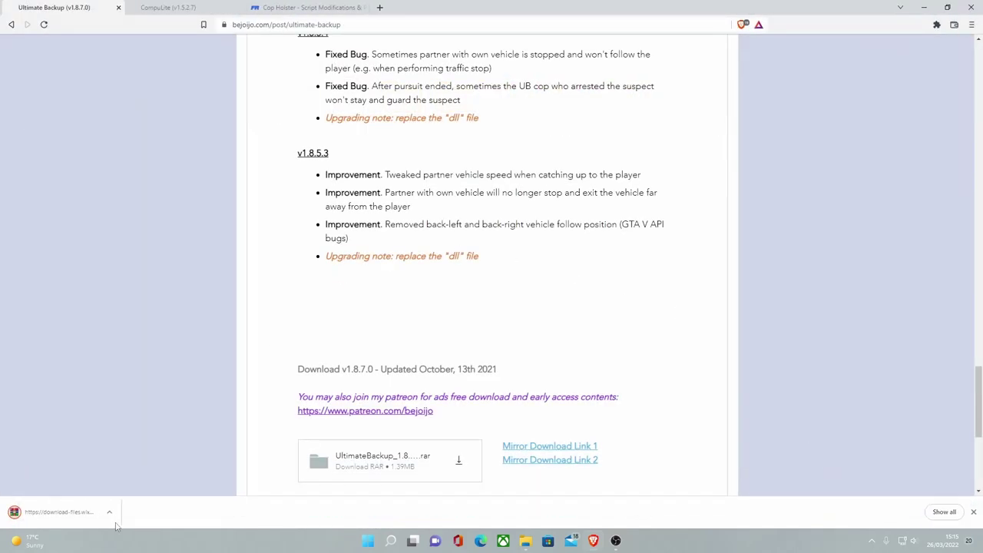
# Open UltimateBackup_1.8.7.0.rar in WinRAR beside the GTA V folder and enter its UltimateBackup folder
pyautogui.click(110, 516)
pyautogui.click(128, 444)
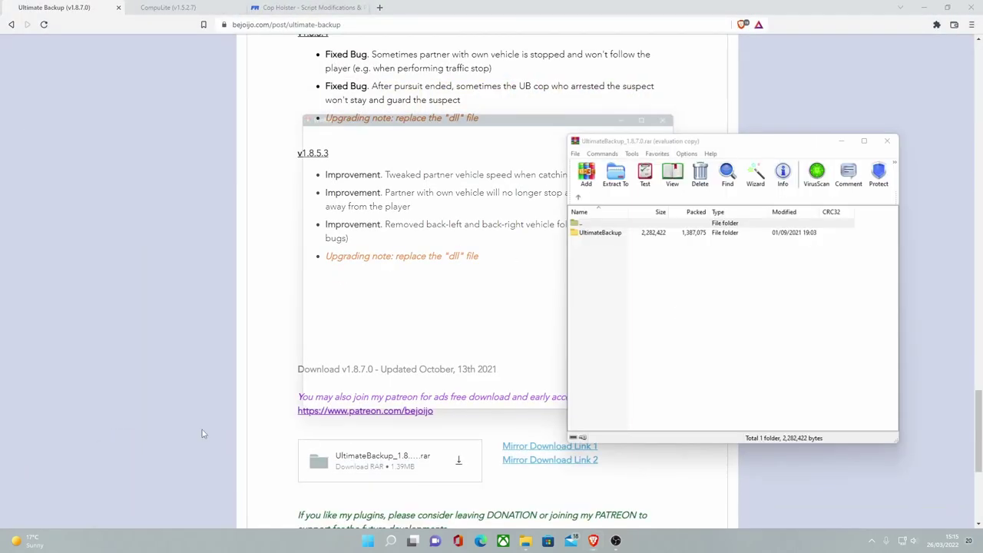
pyautogui.click(687, 104)
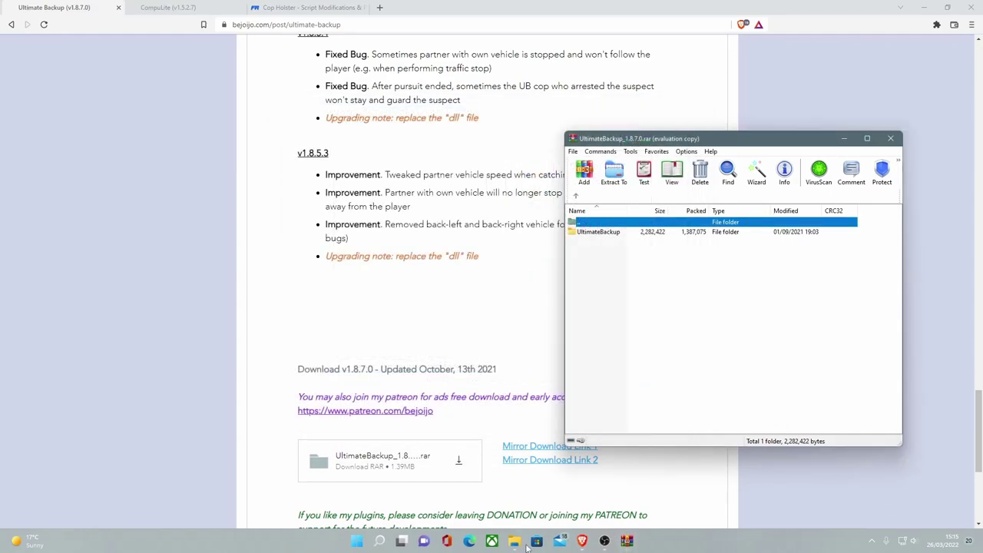
pyautogui.click(514, 541)
pyautogui.click(740, 269)
pyautogui.doubleClick(589, 232)
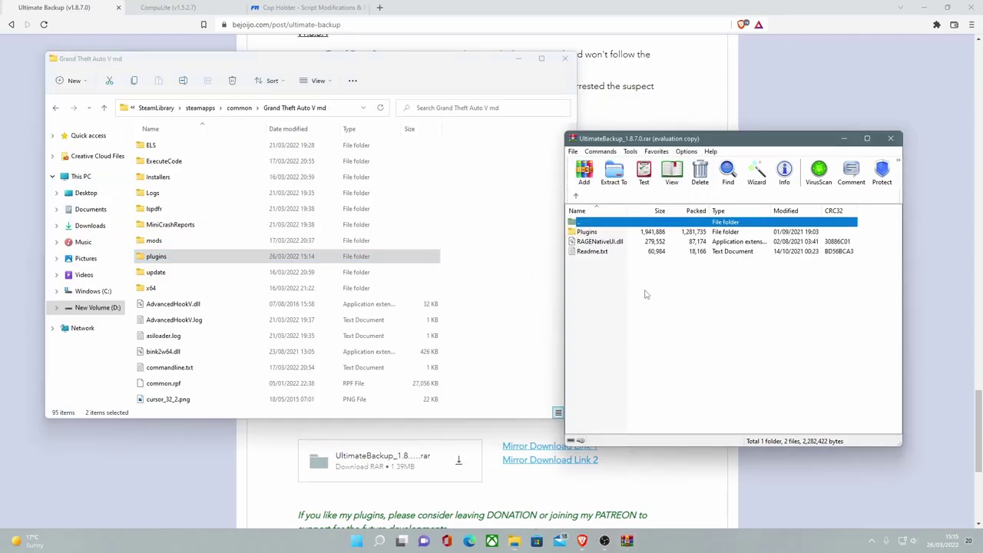
pyautogui.click(645, 294)
# Drag Plugins and RAGENativeUI.dll into Grand Theft Auto V md, replace existing files, and close WinRAR
pyautogui.moveTo(869, 248); pyautogui.dragTo(522, 232)
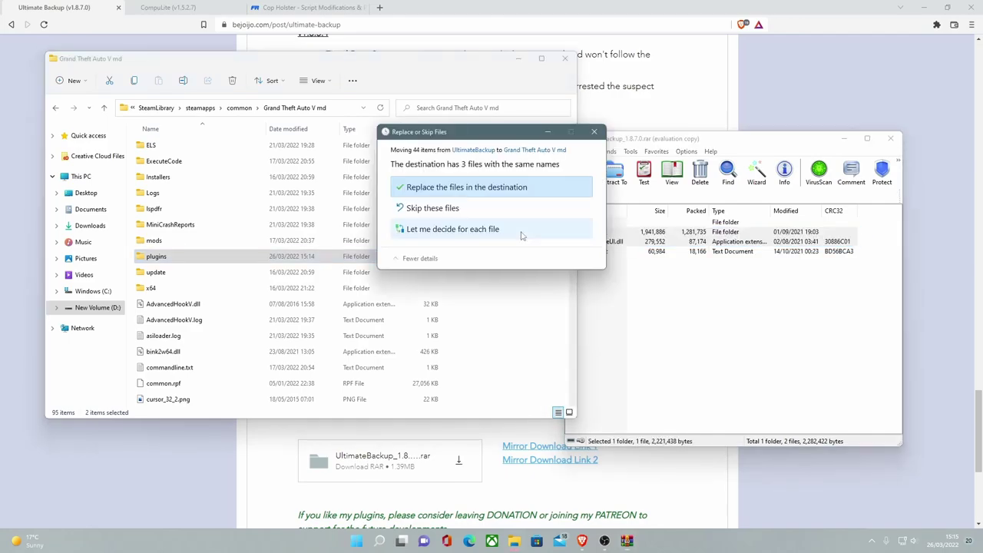
pyautogui.click(489, 190)
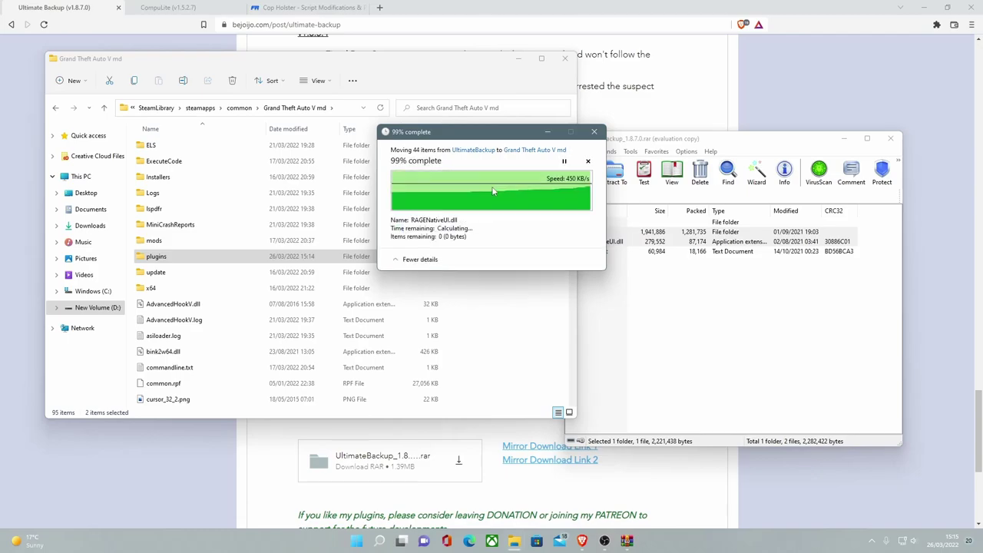
pyautogui.click(614, 304)
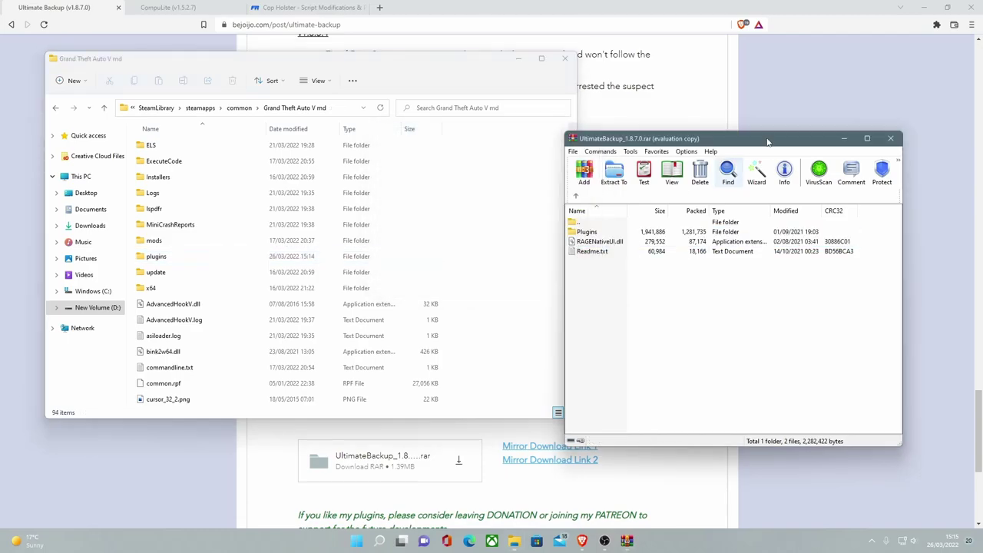
pyautogui.moveTo(728, 143); pyautogui.dragTo(684, 120)
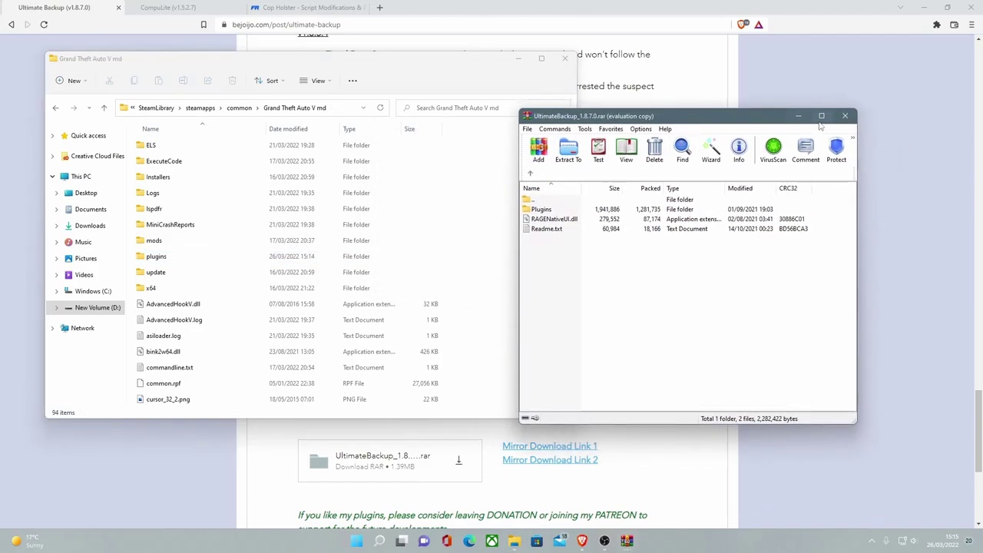
pyautogui.click(847, 116)
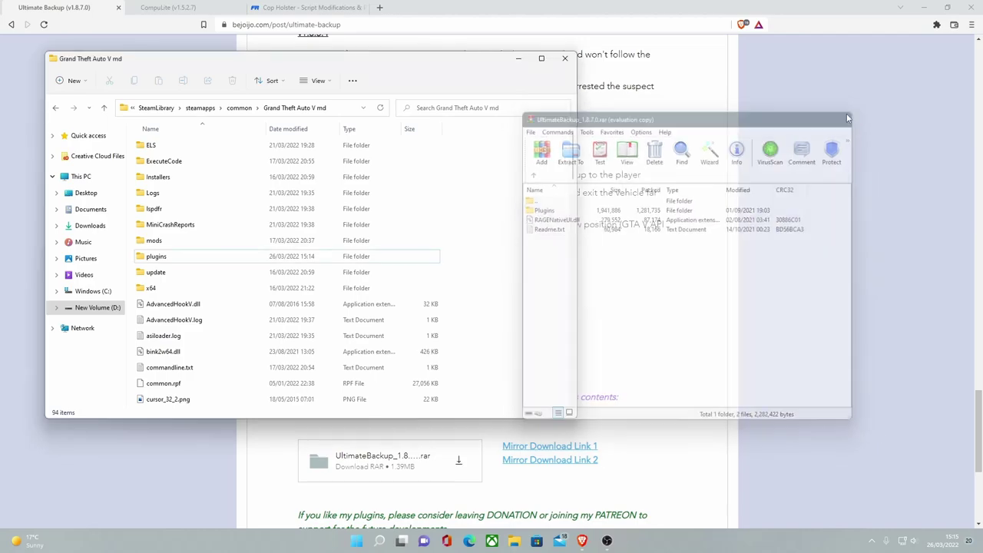
# Switch to the CompuLite post, close the Ultimate Backup tab, and scroll to the CompuLite_1.5.2.7.rar download
pyautogui.click(192, 7)
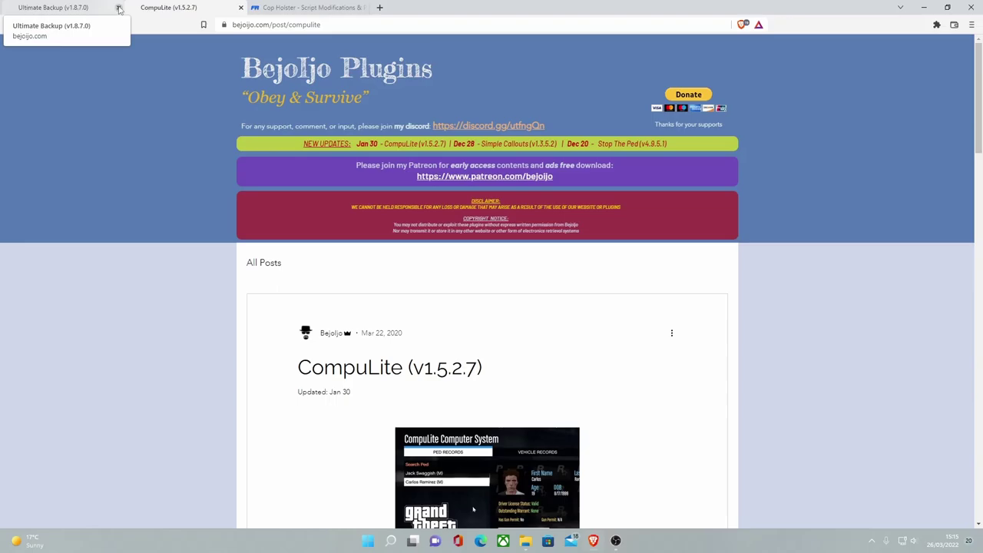
pyautogui.click(119, 7)
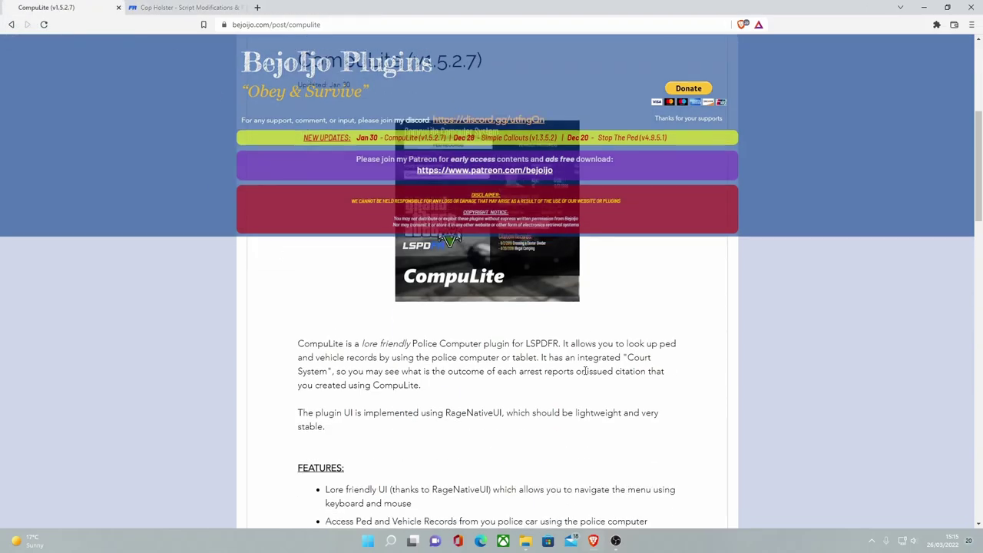
pyautogui.scroll(-15, 585, 371)
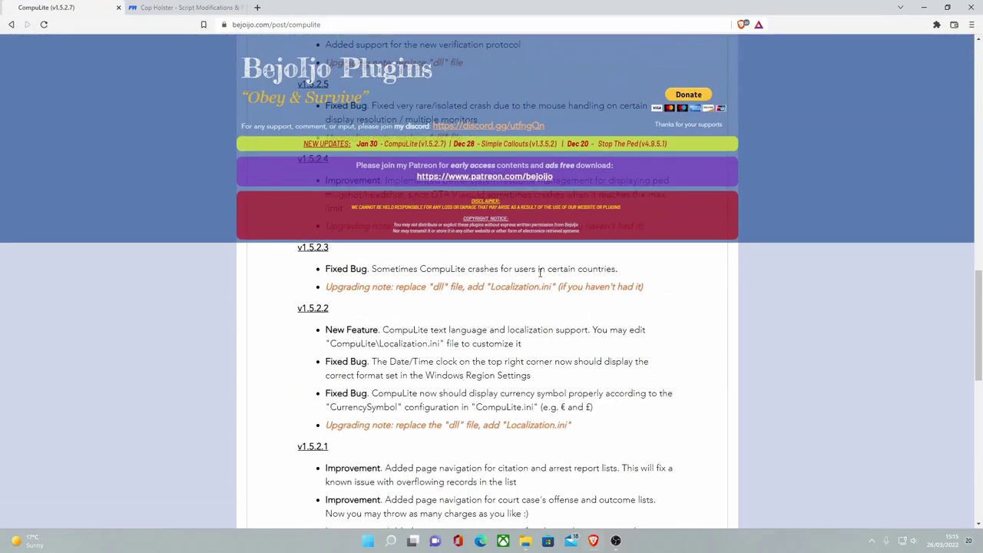
pyautogui.scroll(-6, 541, 272)
pyautogui.scroll(12, 707, 237)
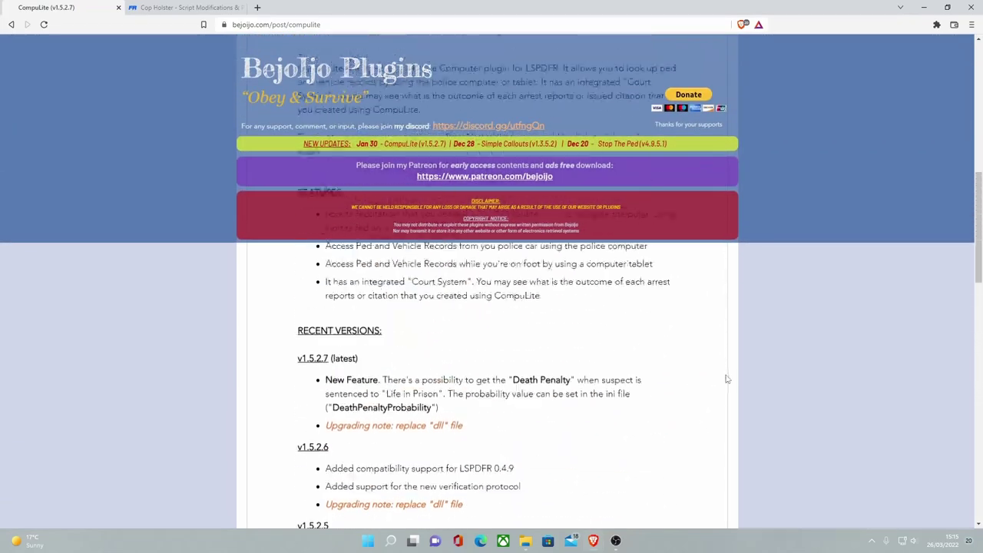
pyautogui.scroll(6, 726, 376)
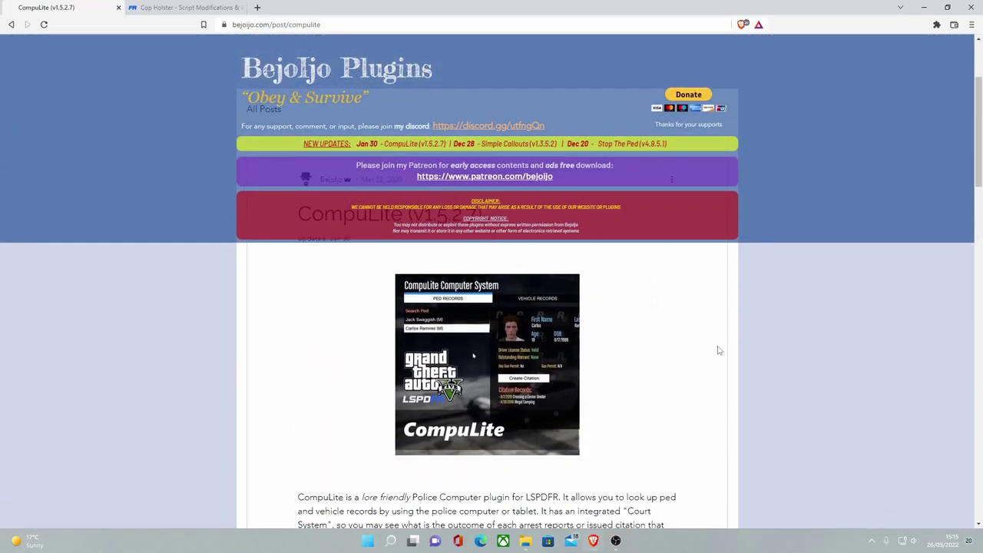
pyautogui.scroll(-1, 719, 349)
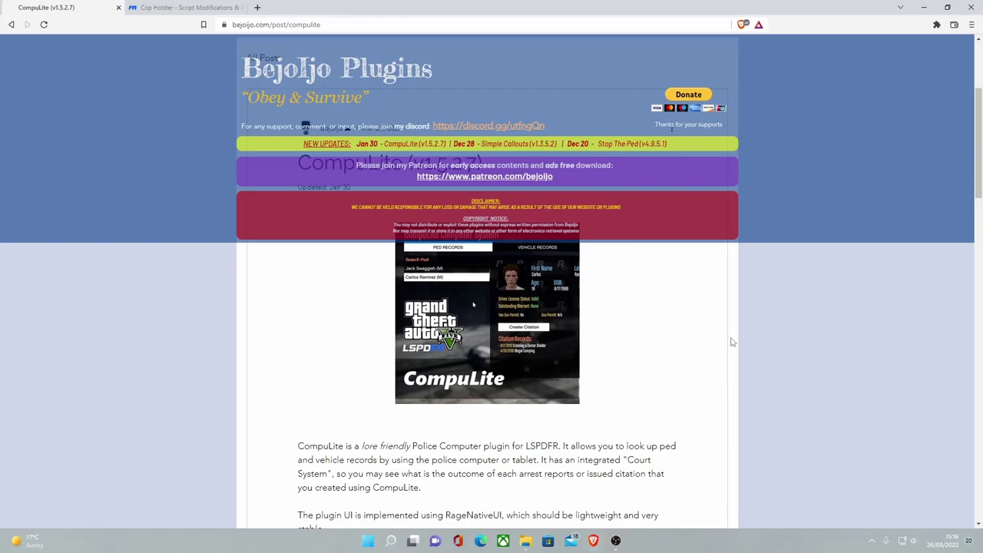
pyautogui.scroll(-1, 728, 338)
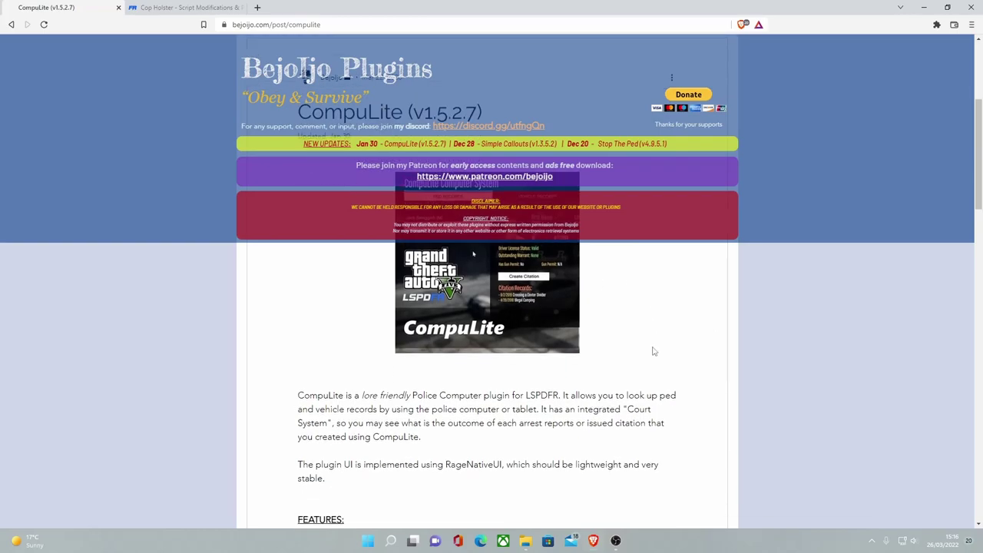
pyautogui.scroll(2, 654, 350)
pyautogui.scroll(-2, 654, 346)
pyautogui.scroll(-2, 649, 338)
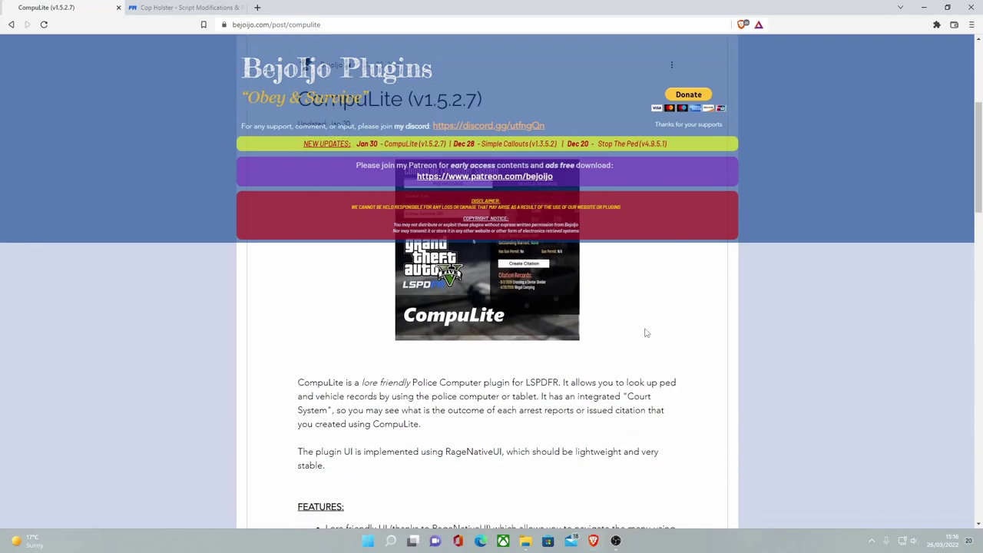
pyautogui.scroll(-2, 646, 332)
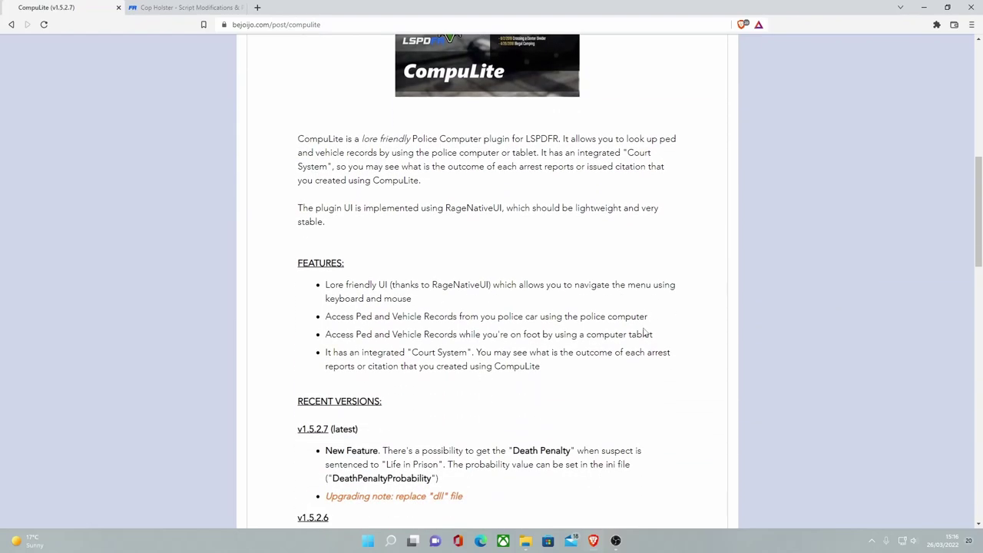
pyautogui.scroll(-13, 467, 385)
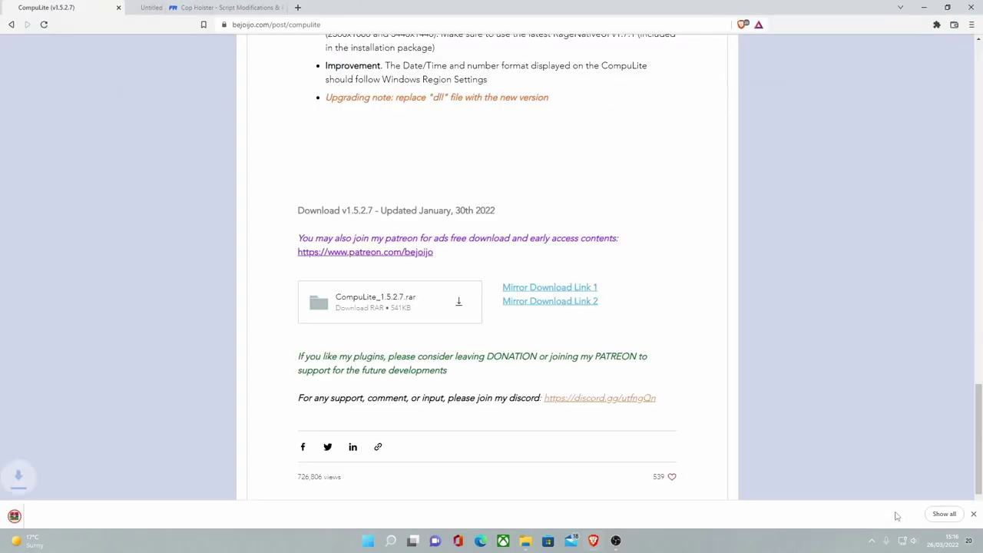
# Open CompuLite_1.5.2.7.rar in WinRAR, dismiss the trial reminder, and enter its CompuLite folder
pyautogui.click(108, 511)
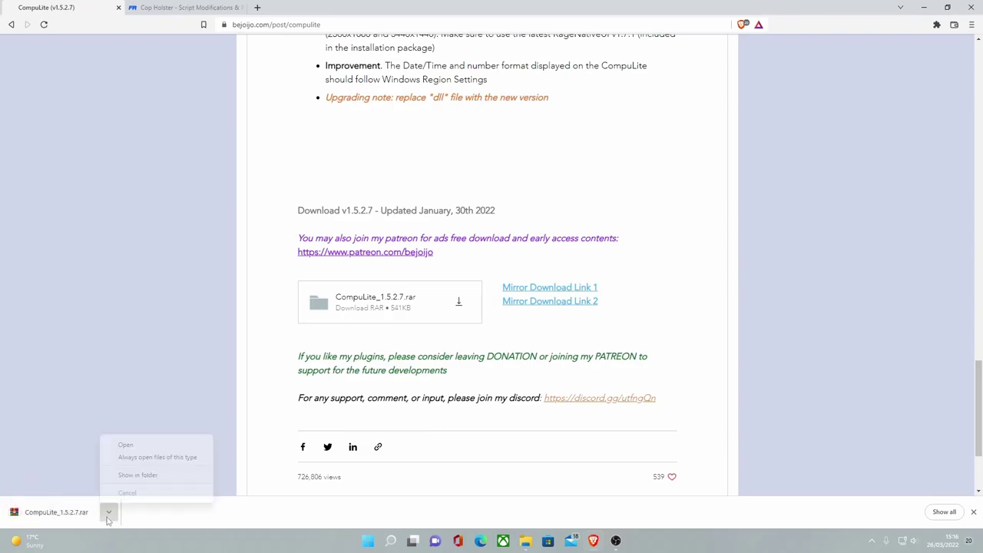
pyautogui.click(118, 446)
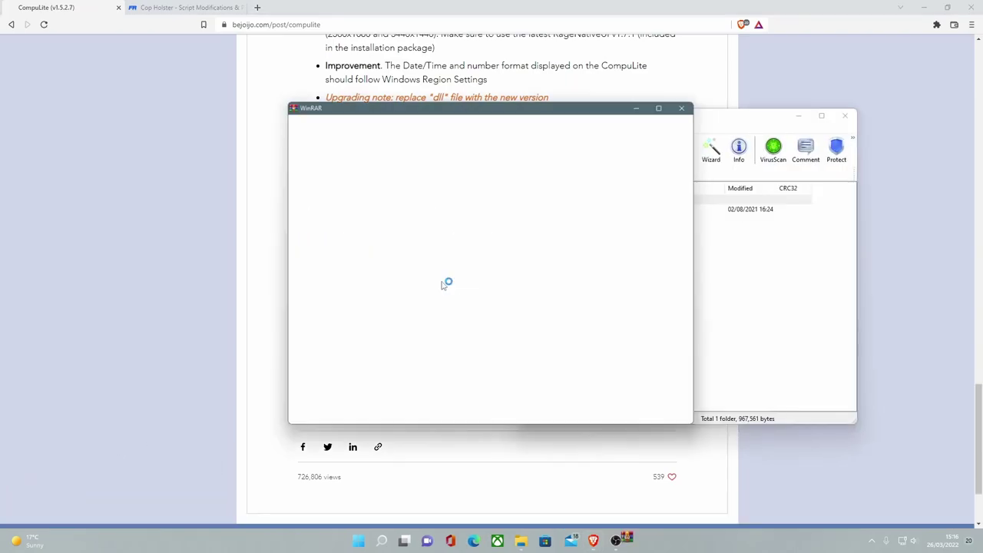
pyautogui.click(689, 102)
pyautogui.doubleClick(544, 209)
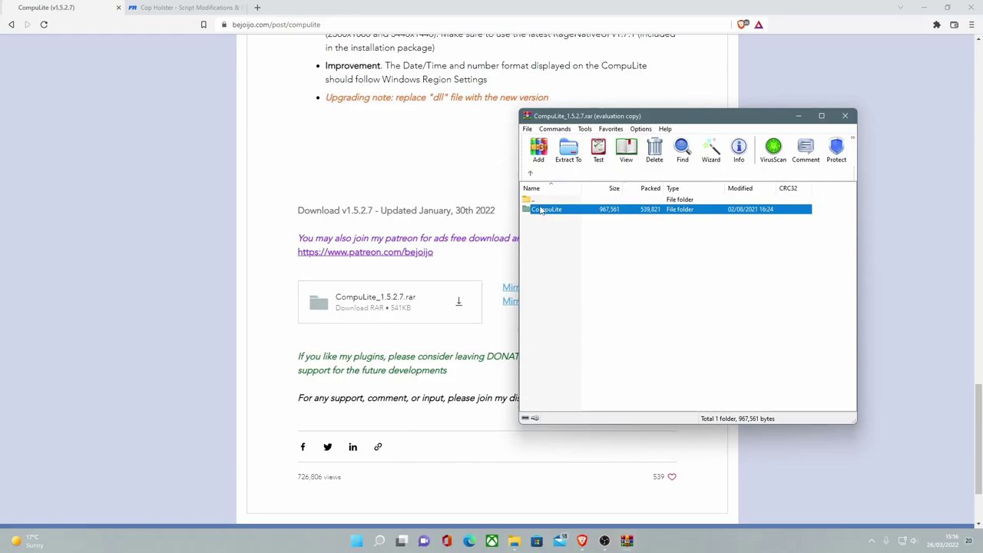
# Drag Plugins and RAGENativeUI.dll into the Grand Theft Auto V md folder, replacing the existing file
pyautogui.click(927, 7)
pyautogui.click(927, 7)
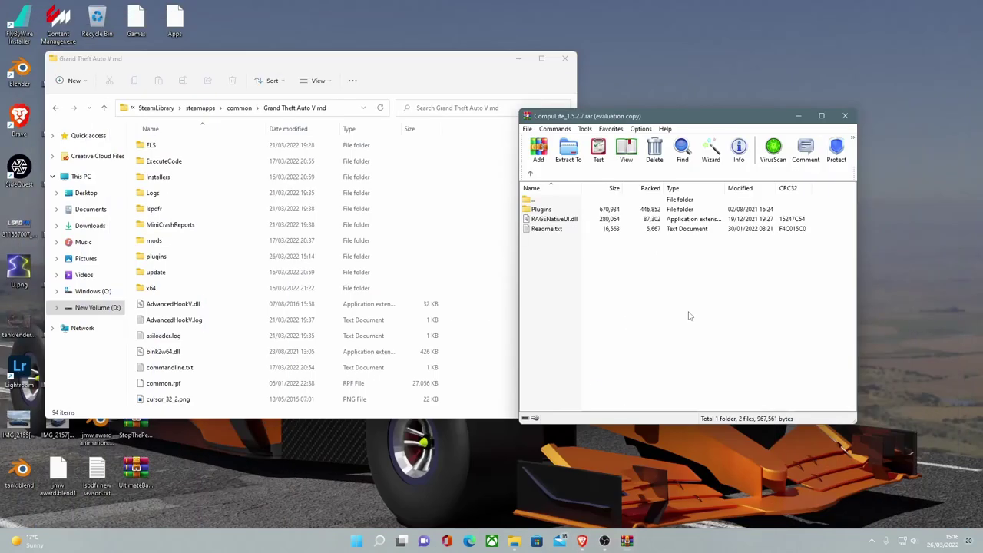
pyautogui.moveTo(824, 208); pyautogui.dragTo(799, 218)
pyautogui.moveTo(799, 218); pyautogui.dragTo(471, 215)
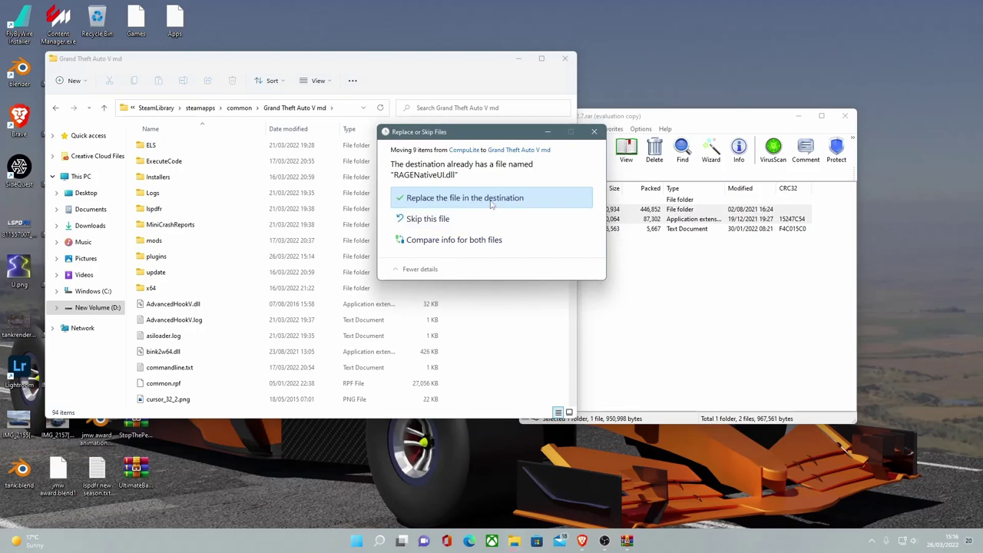
pyautogui.click(487, 200)
pyautogui.click(773, 333)
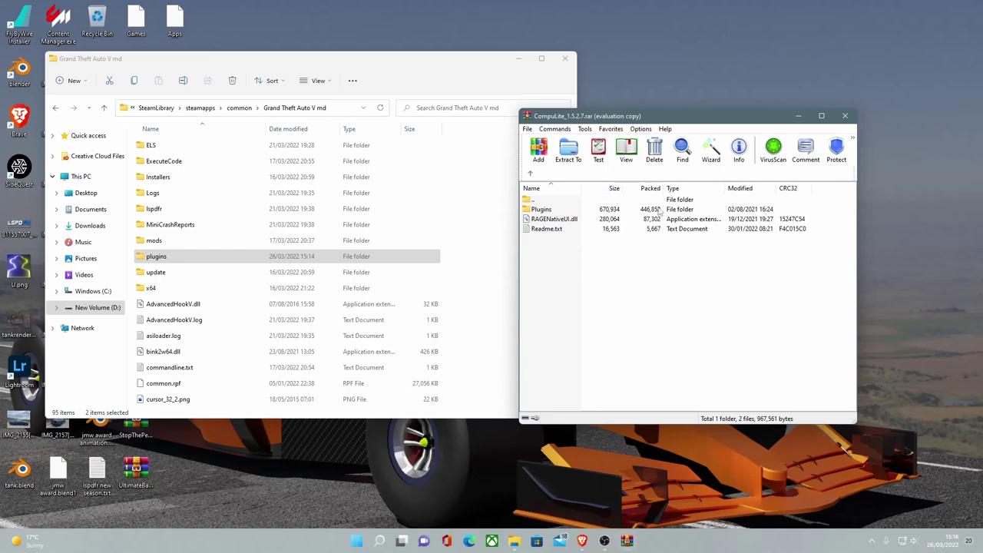
pyautogui.moveTo(568, 121); pyautogui.dragTo(609, 83)
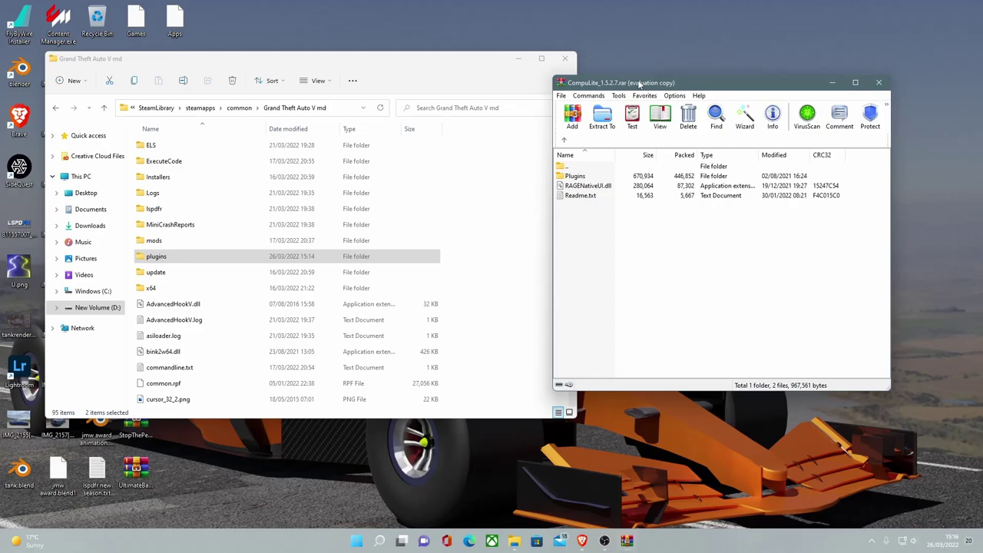
# Close the CompuLite archive and the CompuLite tab, switching Brave to the Cop Holster page
pyautogui.click(878, 82)
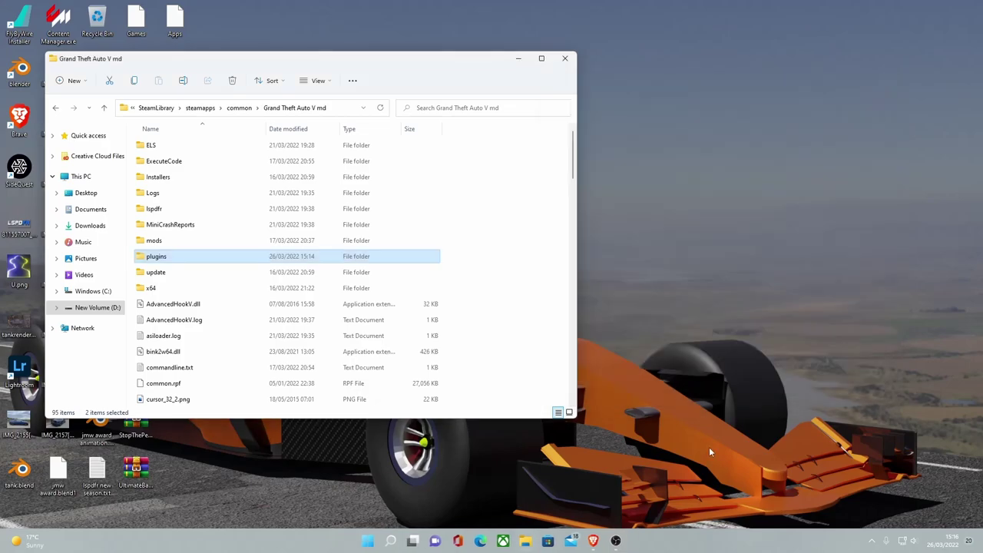
pyautogui.click(594, 542)
pyautogui.click(134, 7)
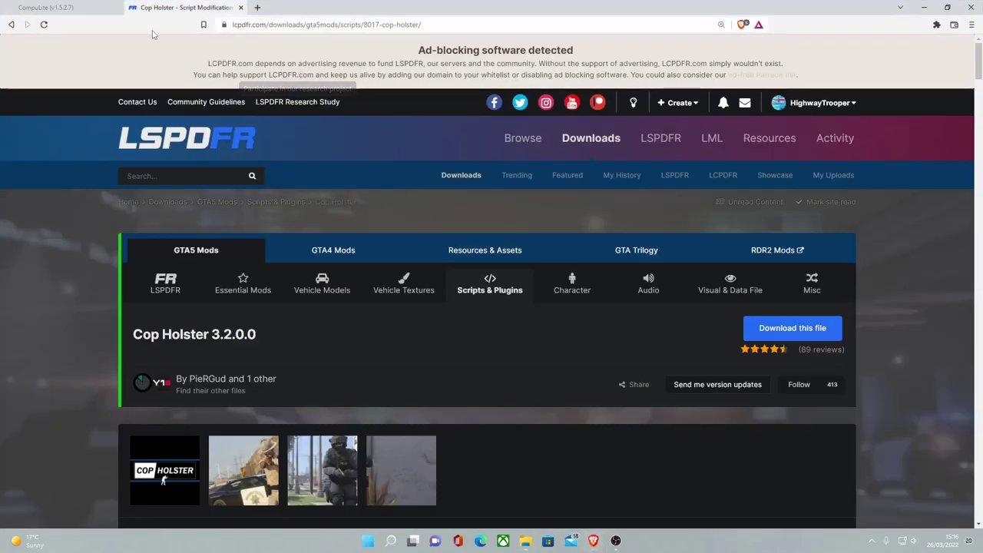
pyautogui.click(118, 7)
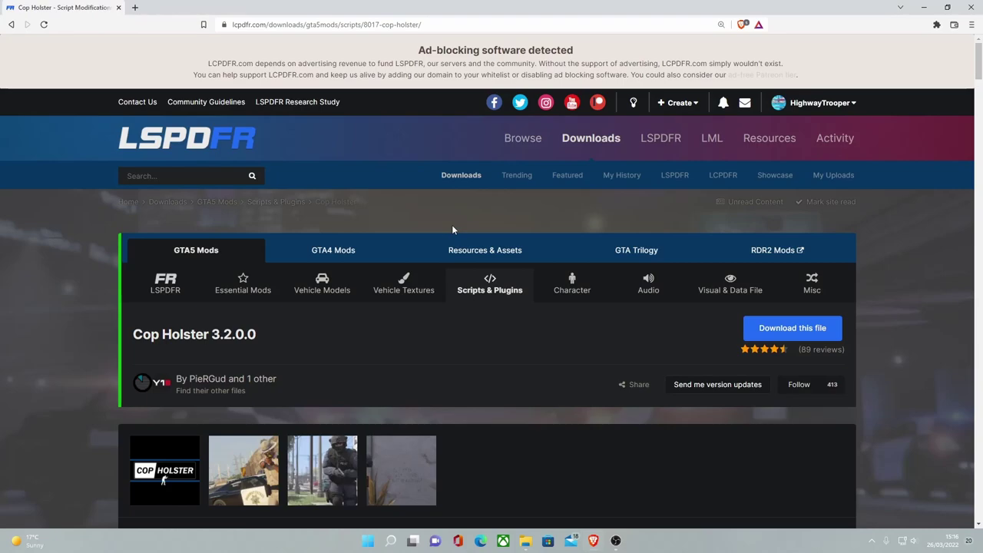
# Scroll through the Cop Holster 3.2.0.0 page to find its download section
pyautogui.scroll(-1, 451, 224)
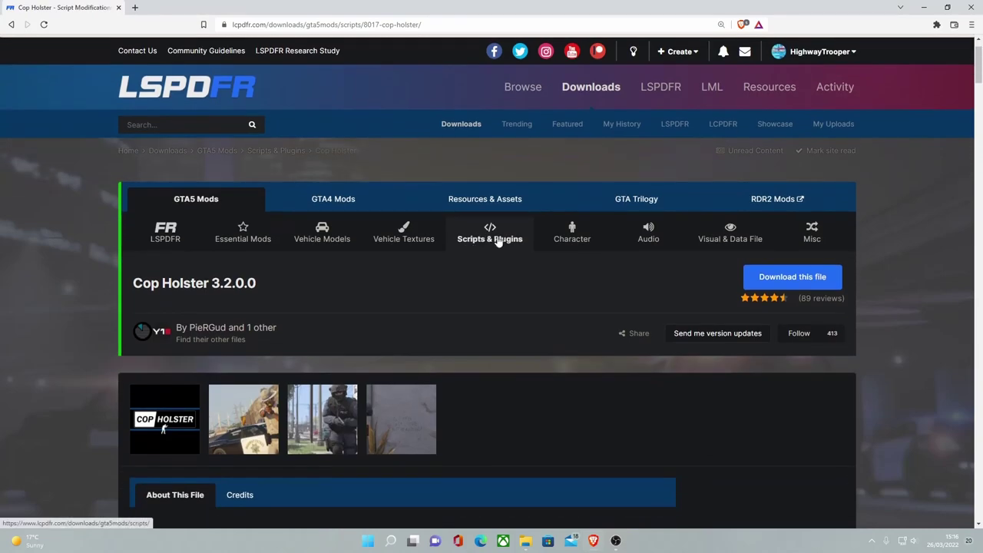
pyautogui.scroll(-4, 498, 240)
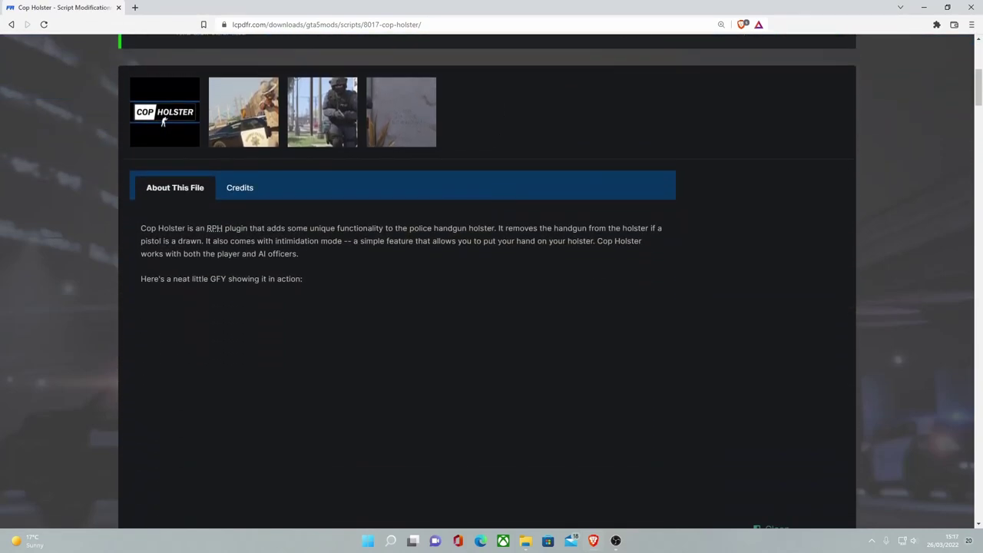
pyautogui.scroll(-1, 504, 239)
pyautogui.scroll(2, 251, 307)
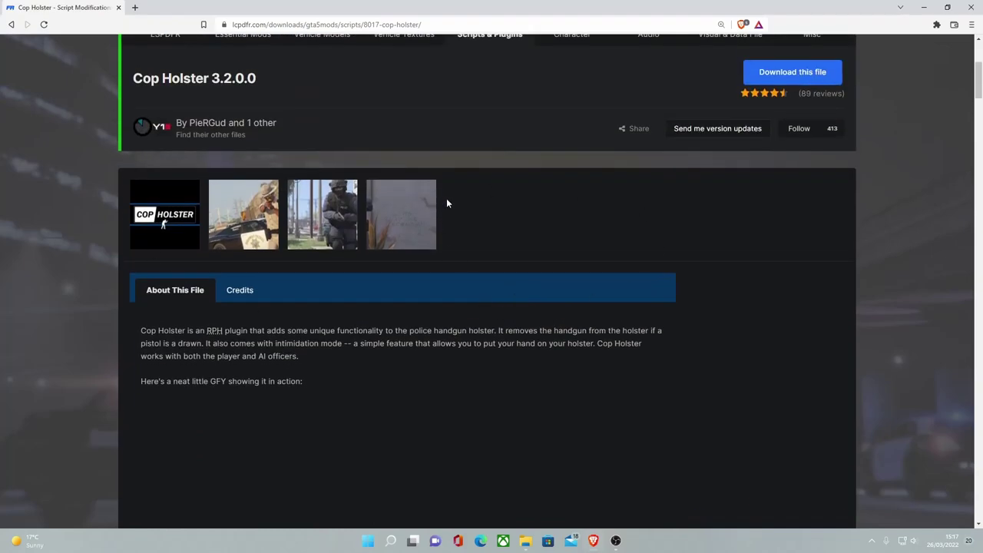
pyautogui.scroll(-2, 452, 206)
pyautogui.scroll(2, 507, 227)
pyautogui.scroll(-7, 505, 229)
pyautogui.scroll(1, 547, 240)
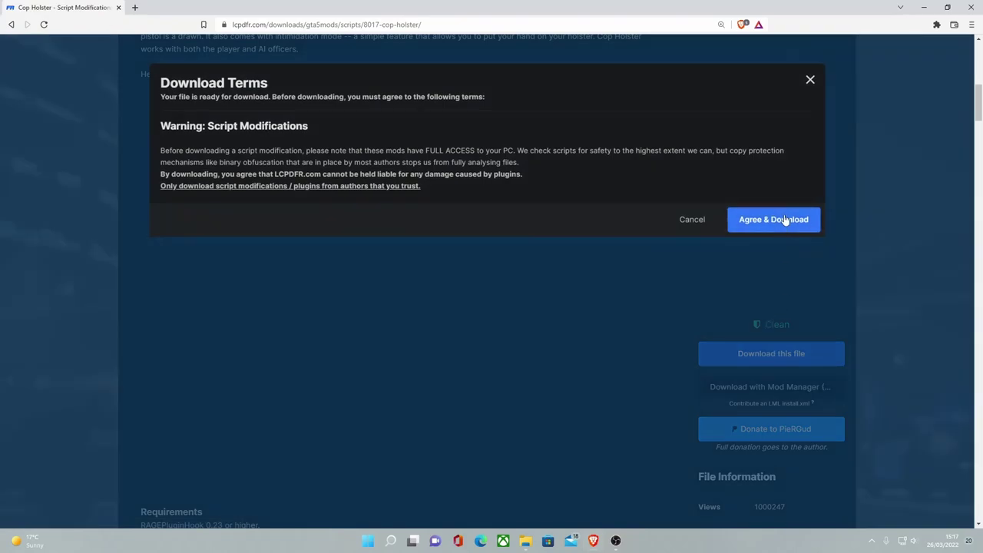
# Accept the terms, save CopHolster_Release_3_2_0_0.zip to the desktop, and open it in WinRAR
pyautogui.click(783, 220)
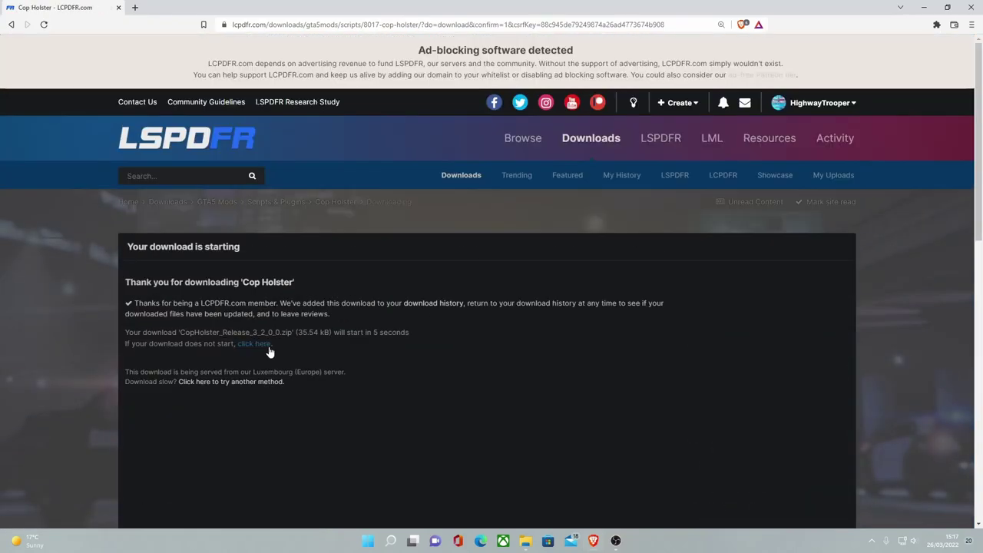
pyautogui.click(268, 346)
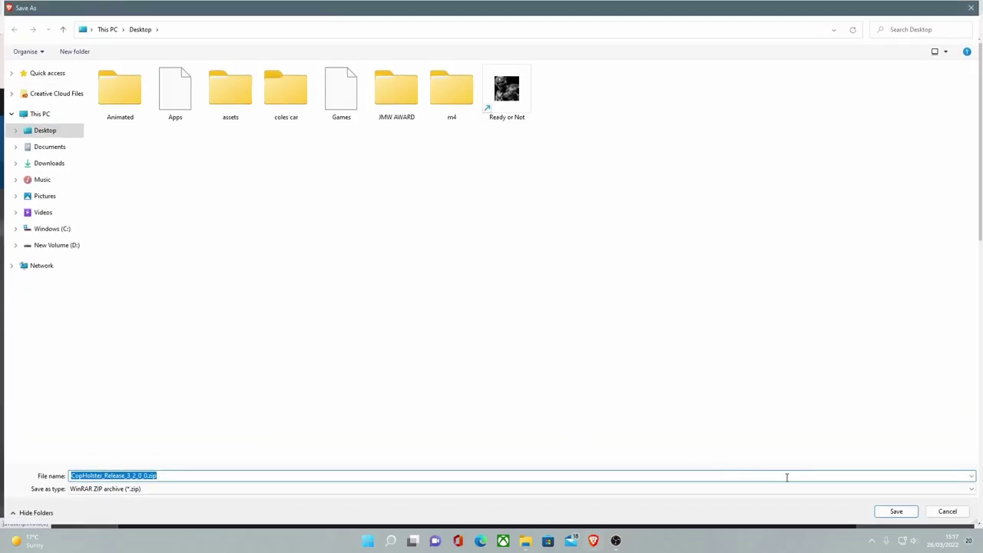
pyautogui.click(895, 512)
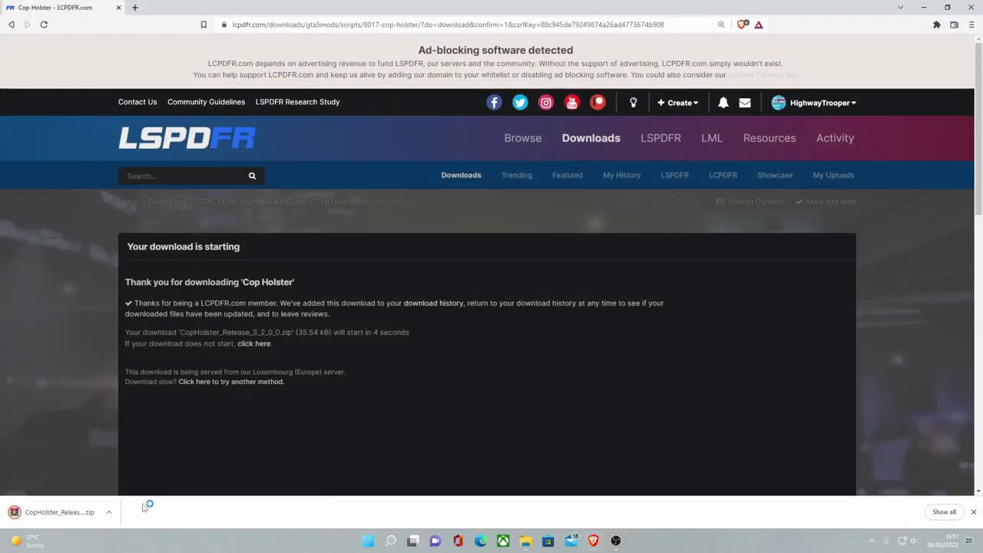
pyautogui.click(108, 511)
pyautogui.click(121, 445)
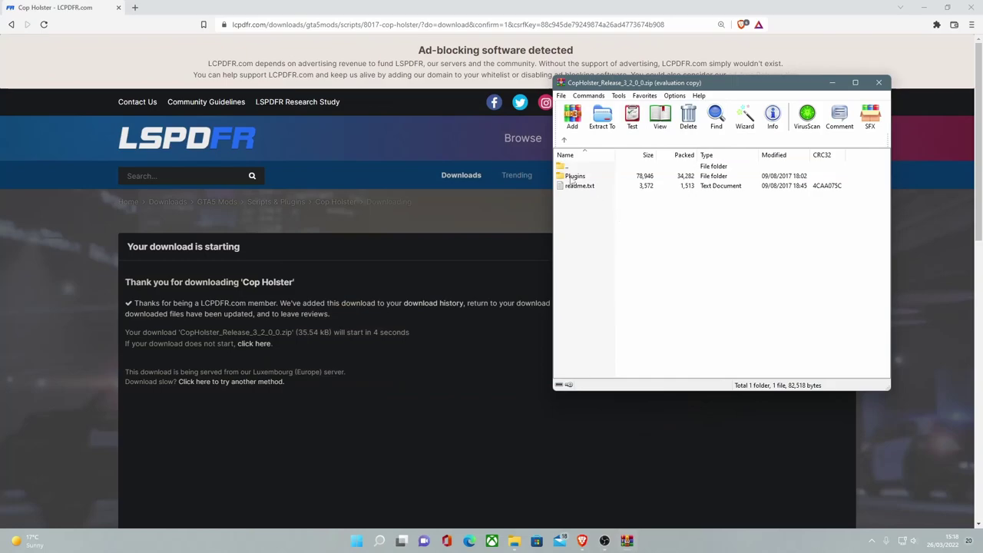
# Extract the zip's Plugins folder into Grand Theft Auto V md and open plugins to see CopHolster.dll and CopHolster.xml
pyautogui.click(924, 7)
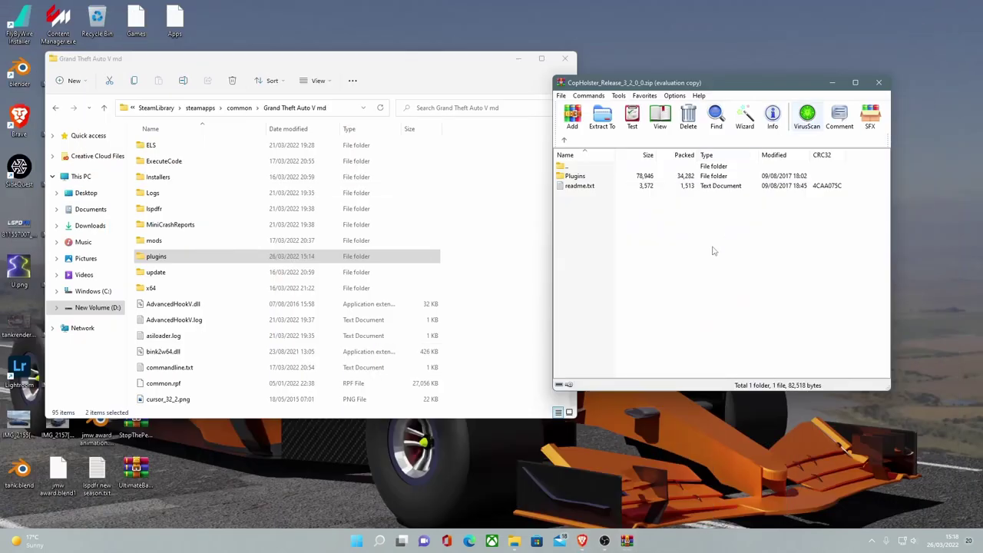
pyautogui.click(575, 178)
pyautogui.doubleClick(575, 178)
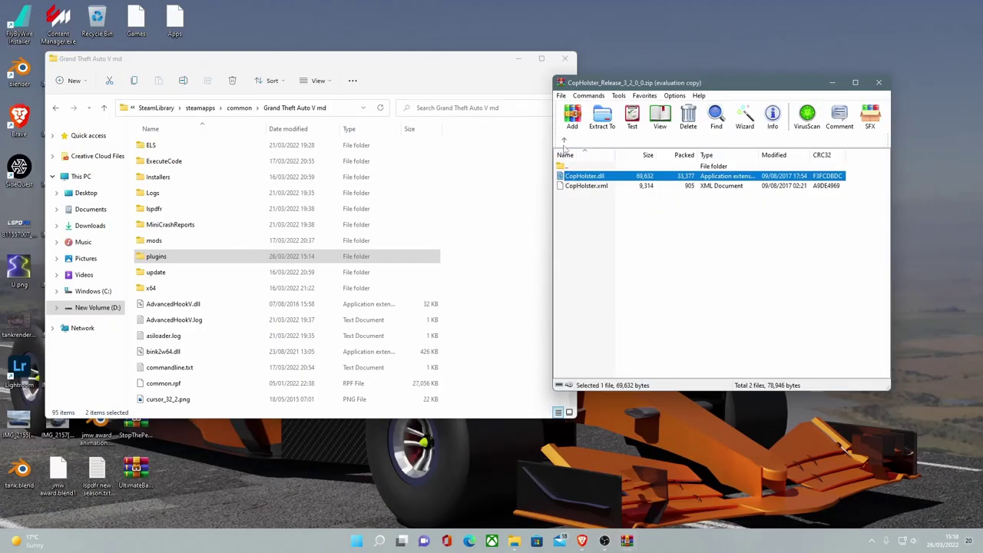
pyautogui.click(565, 142)
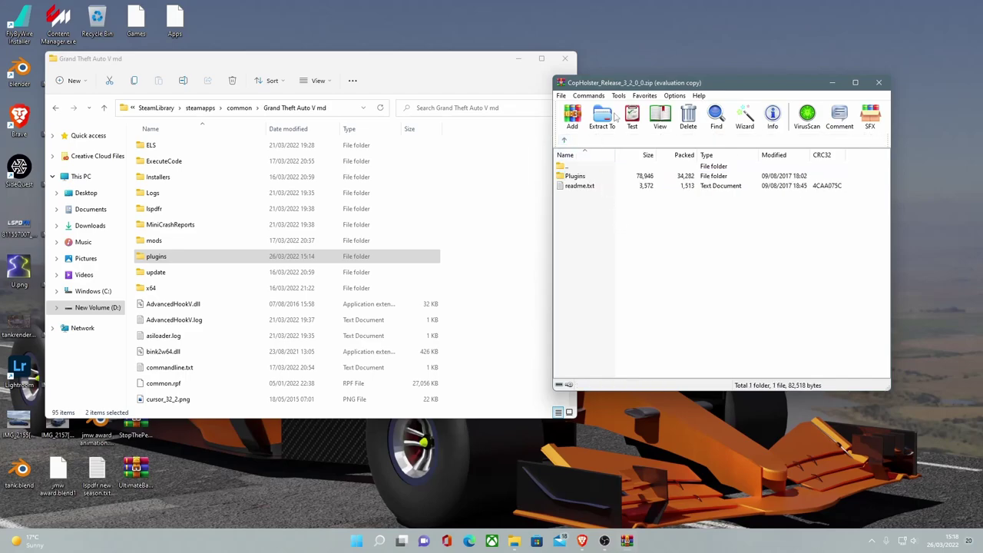
pyautogui.moveTo(652, 82); pyautogui.dragTo(731, 80)
pyautogui.moveTo(652, 174); pyautogui.dragTo(528, 180)
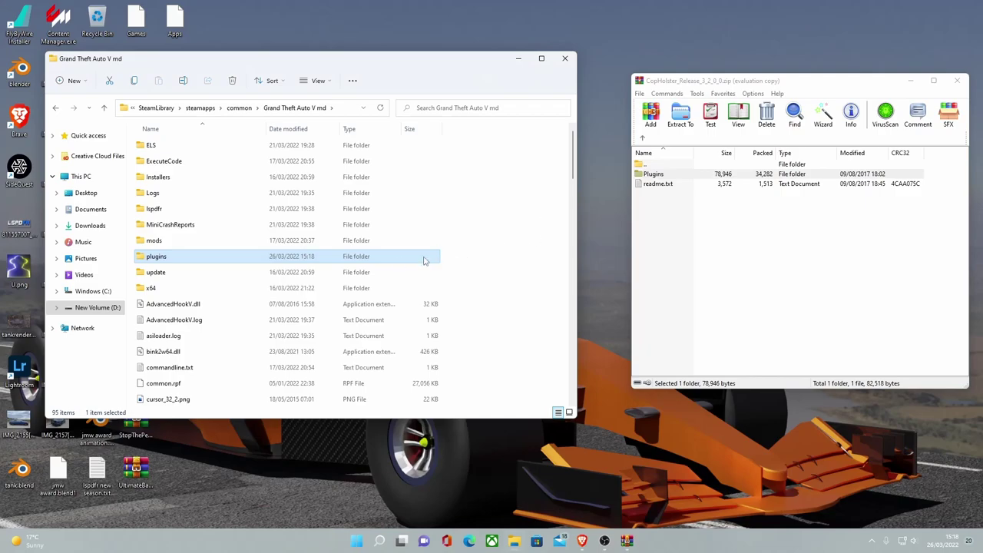
pyautogui.doubleClick(397, 262)
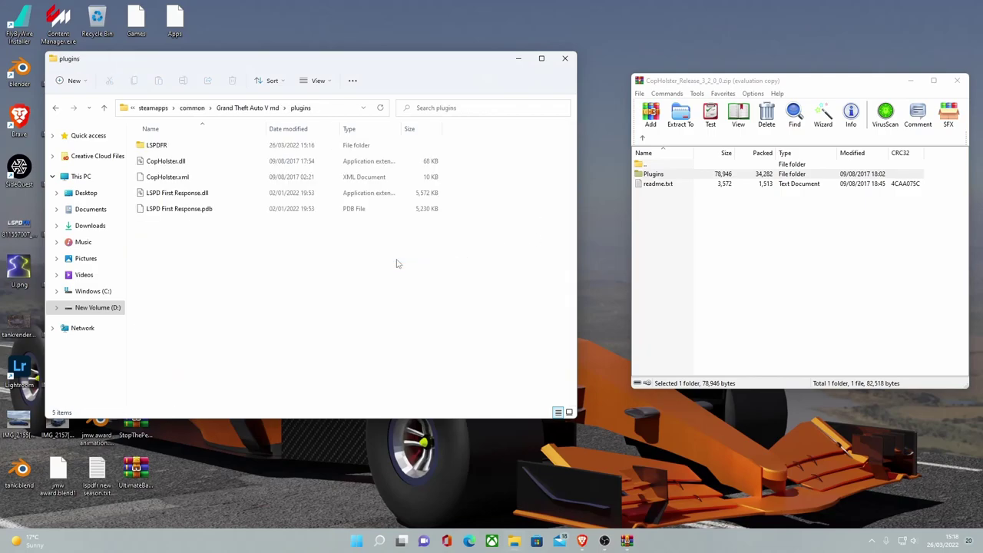
# Look inside the plugins\LSPDFR folder, then go back to the Grand Theft Auto V md folder
pyautogui.doubleClick(158, 145)
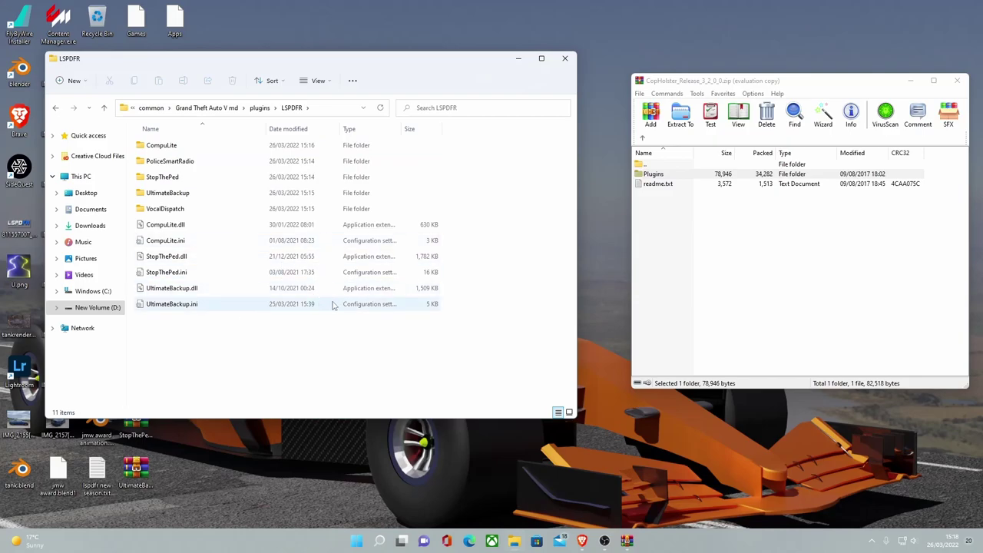
pyautogui.click(55, 107)
pyautogui.click(300, 270)
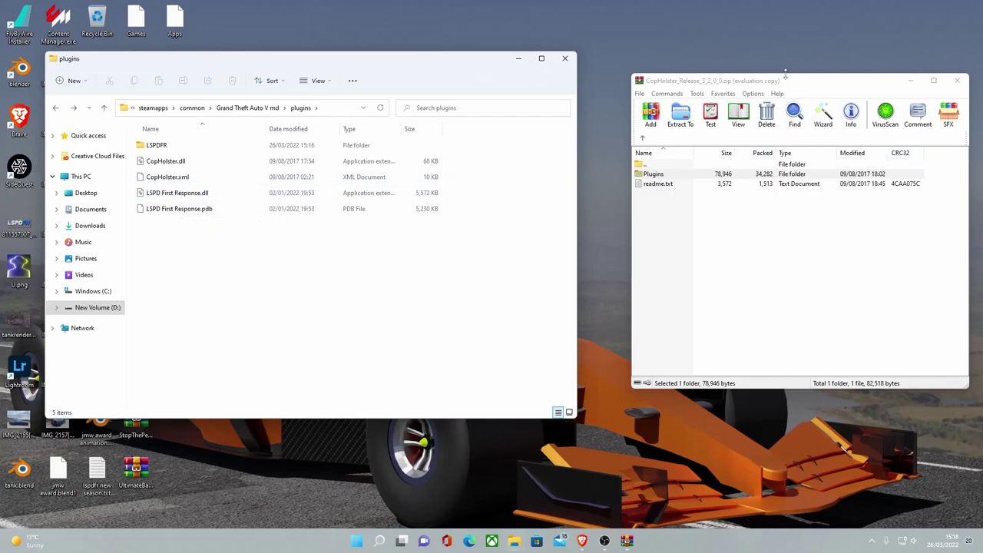
pyautogui.click(55, 110)
# Find RAGEPluginHook.exe in the game folder and launch it
pyautogui.scroll(-20, 253, 266)
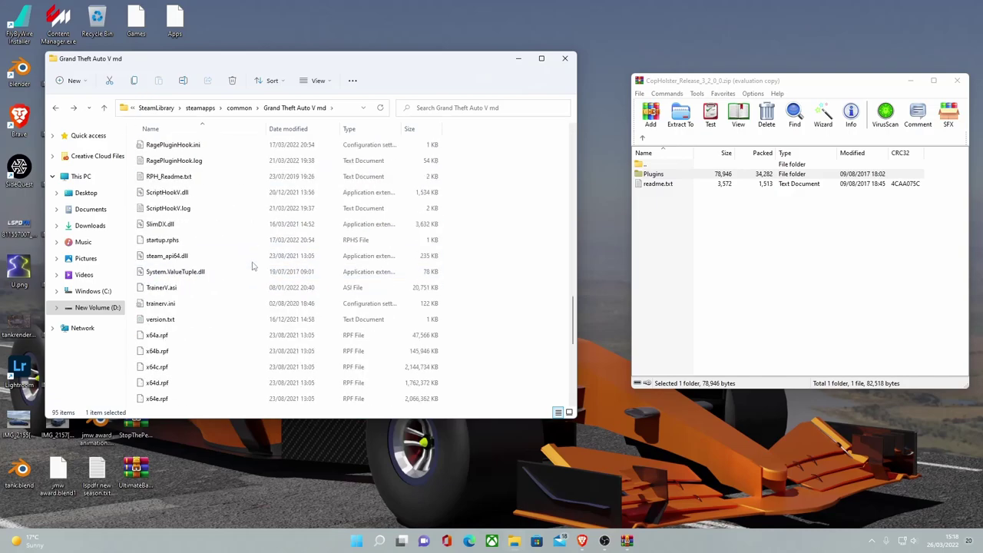
pyautogui.scroll(-3, 230, 261)
pyautogui.scroll(7, 211, 276)
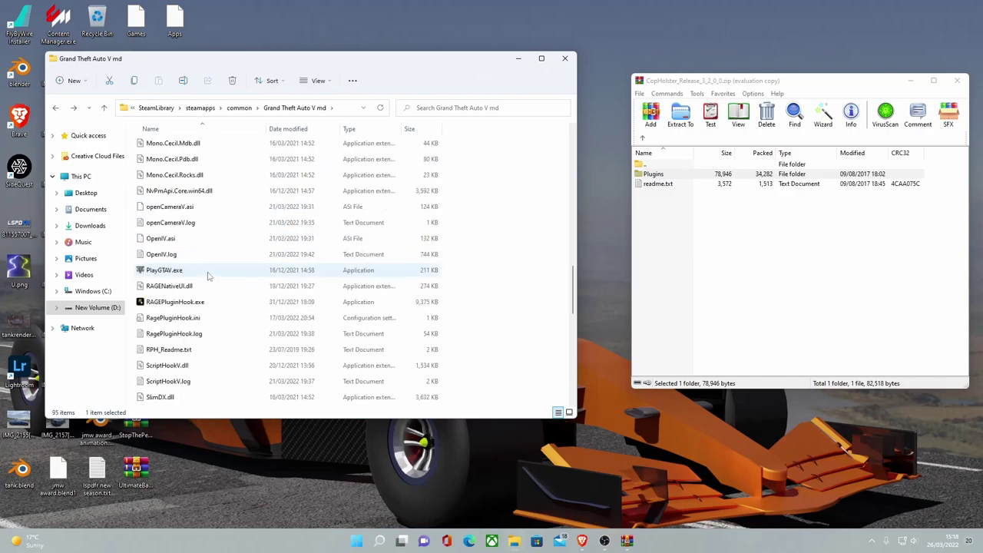
pyautogui.scroll(1, 208, 276)
pyautogui.doubleClick(195, 350)
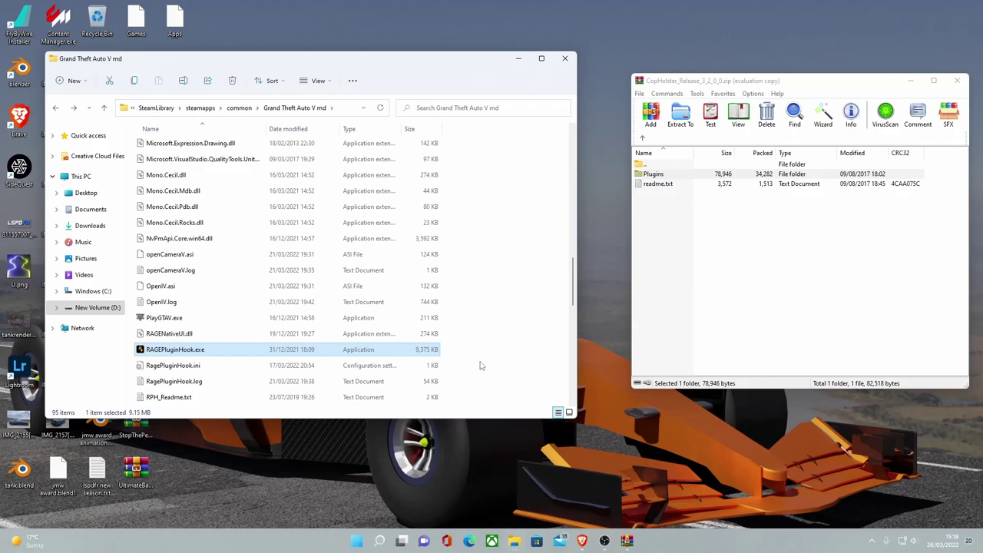
# Set RAGE Plugin Hook to load all plugins on startup and close its settings window
pyautogui.click(353, 174)
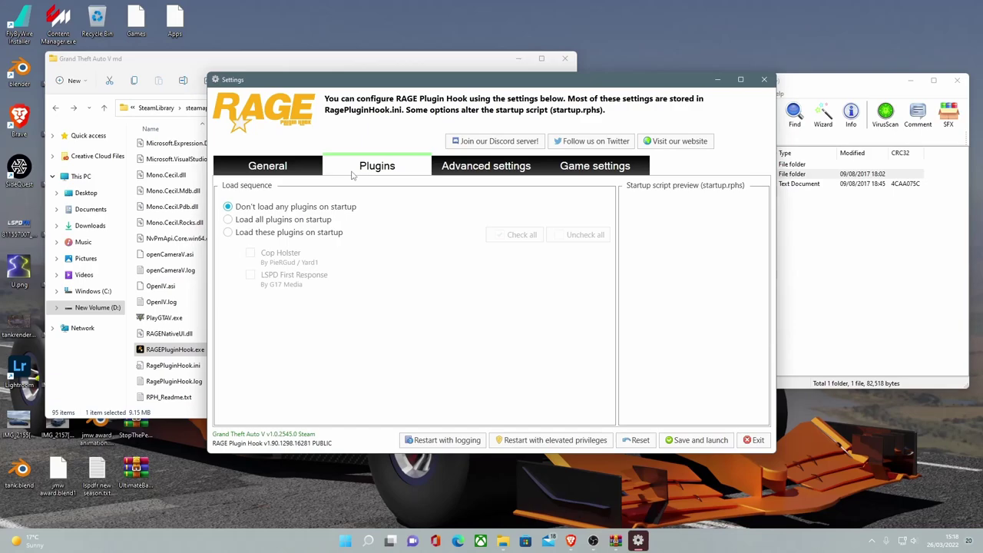
pyautogui.click(280, 232)
pyautogui.click(250, 253)
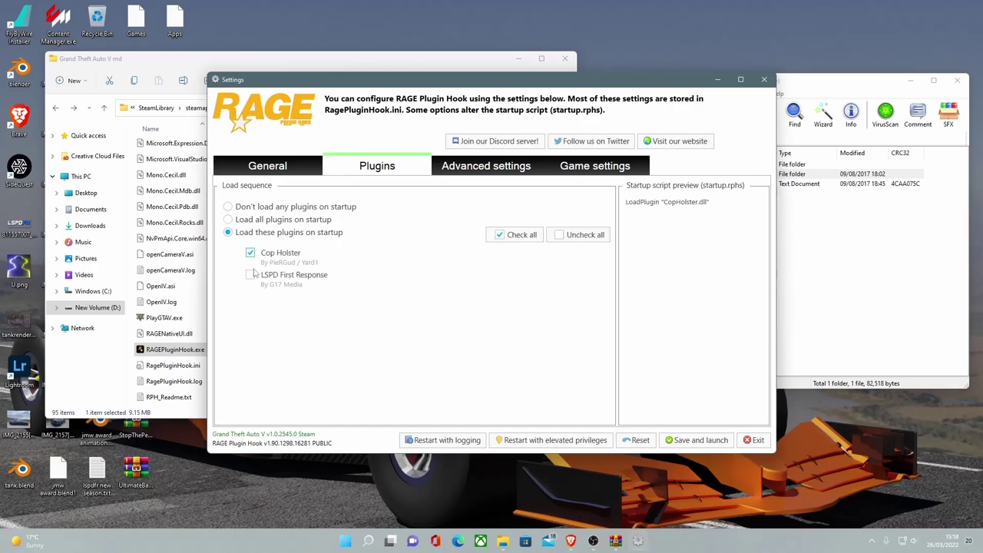
pyautogui.click(250, 275)
pyautogui.click(248, 220)
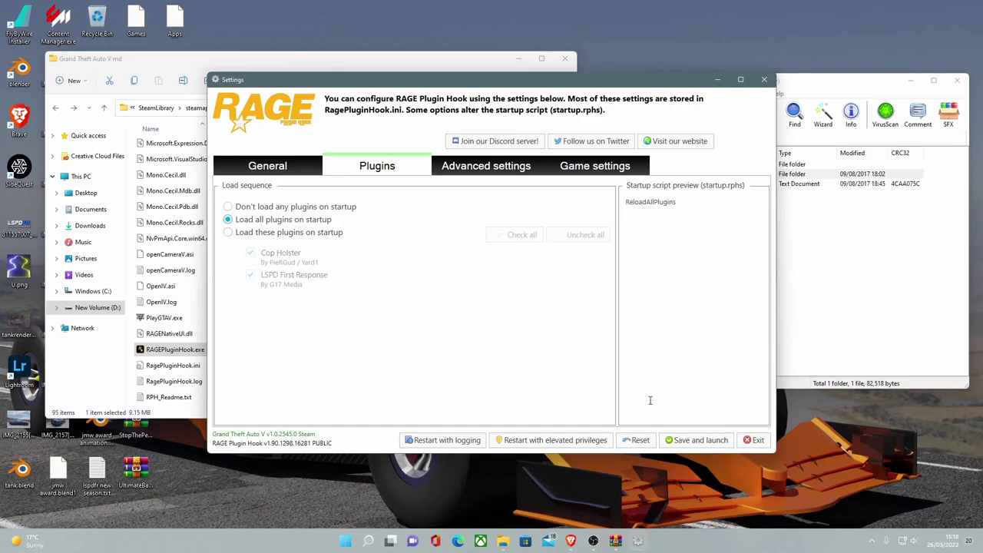
pyautogui.click(751, 440)
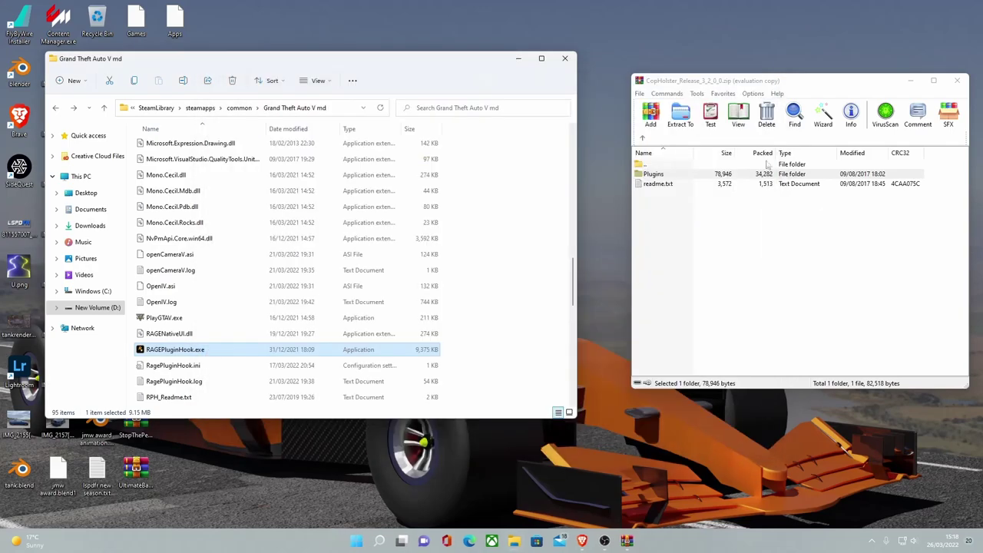
pyautogui.moveTo(733, 84); pyautogui.dragTo(660, 98)
pyautogui.scroll(15, 197, 191)
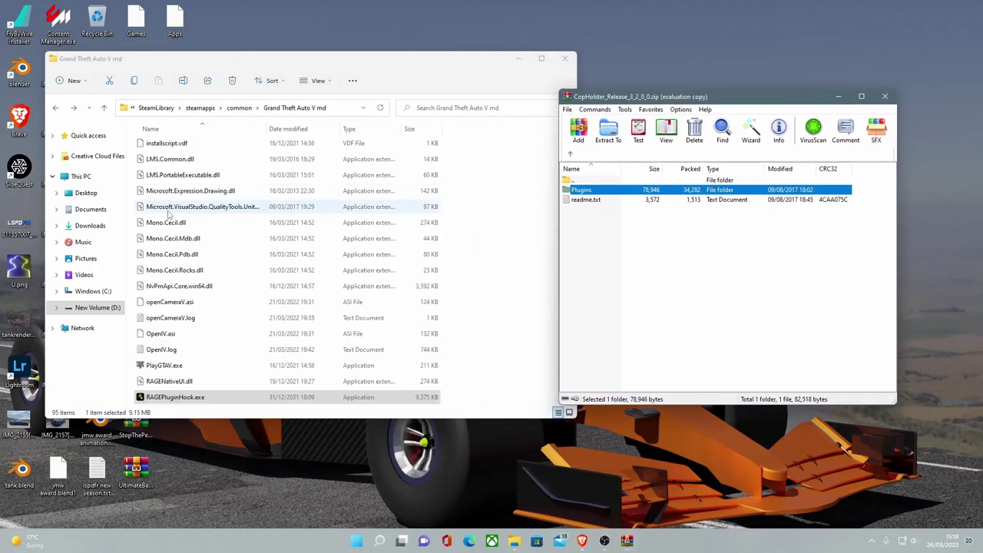
pyautogui.scroll(2, 198, 191)
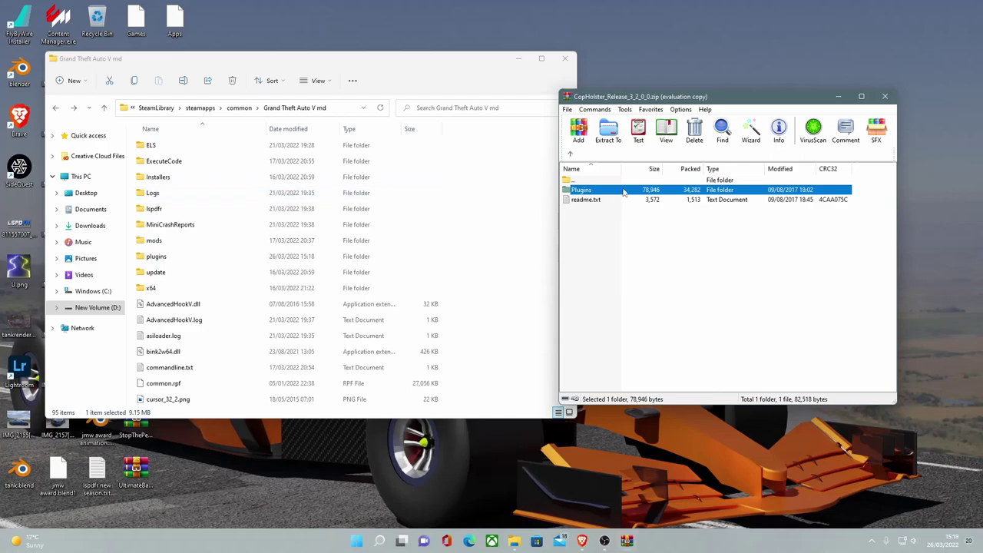
# Close the CopHolster archive and go into the plugins\LSPDFR folder
pyautogui.click(885, 96)
pyautogui.doubleClick(184, 256)
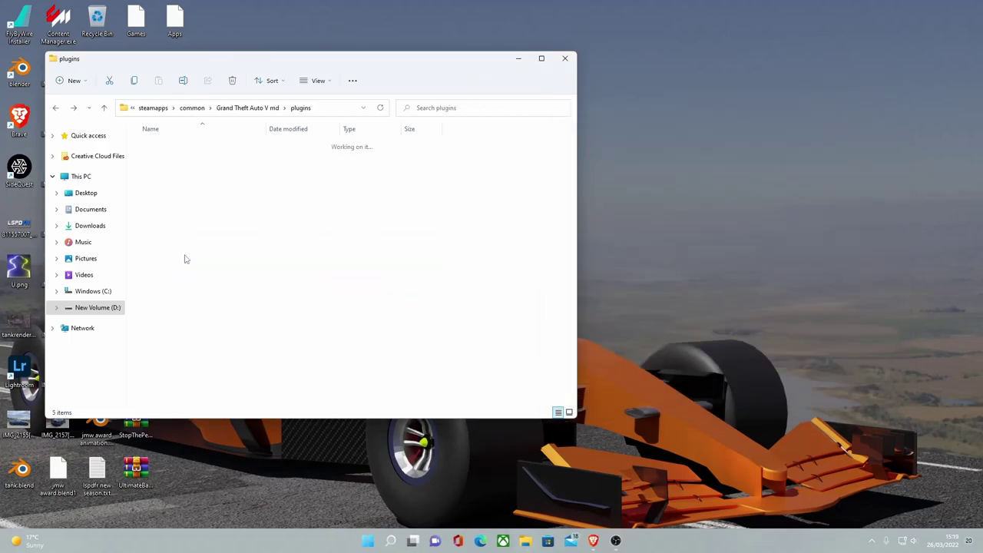
pyautogui.doubleClick(157, 146)
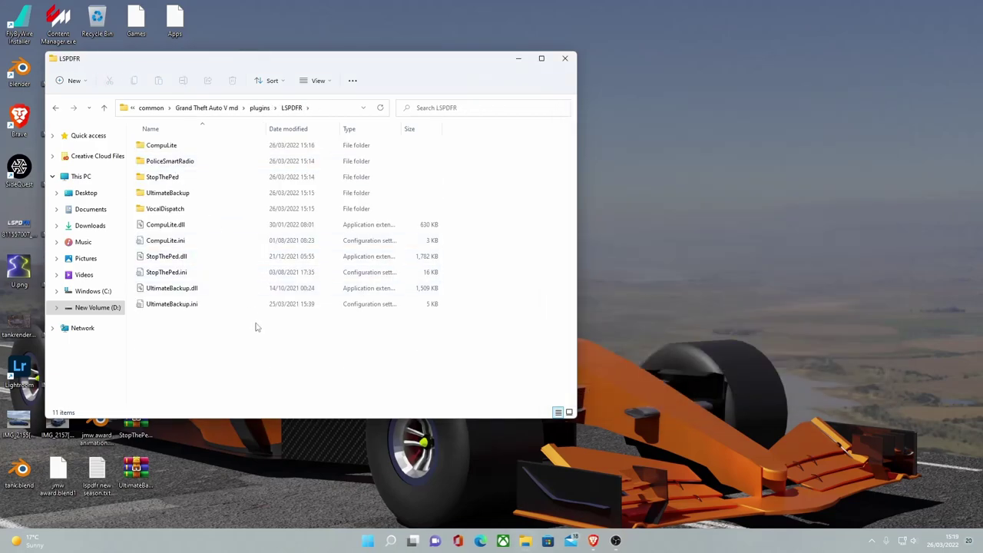
# Select CompuLite.ini and bring up its Open with options for Notepad++
pyautogui.click(165, 240)
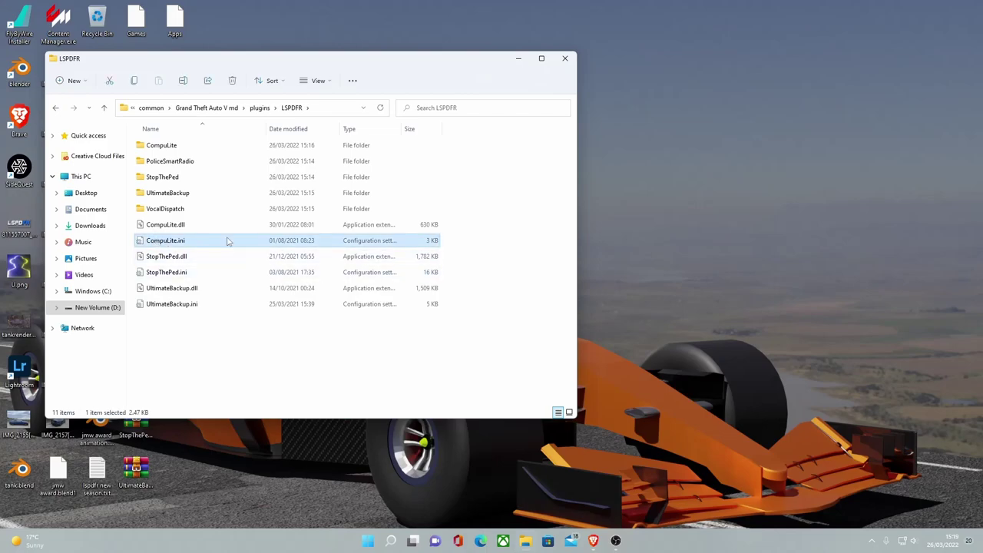
pyautogui.rightClick(227, 243)
pyautogui.moveTo(265, 287)
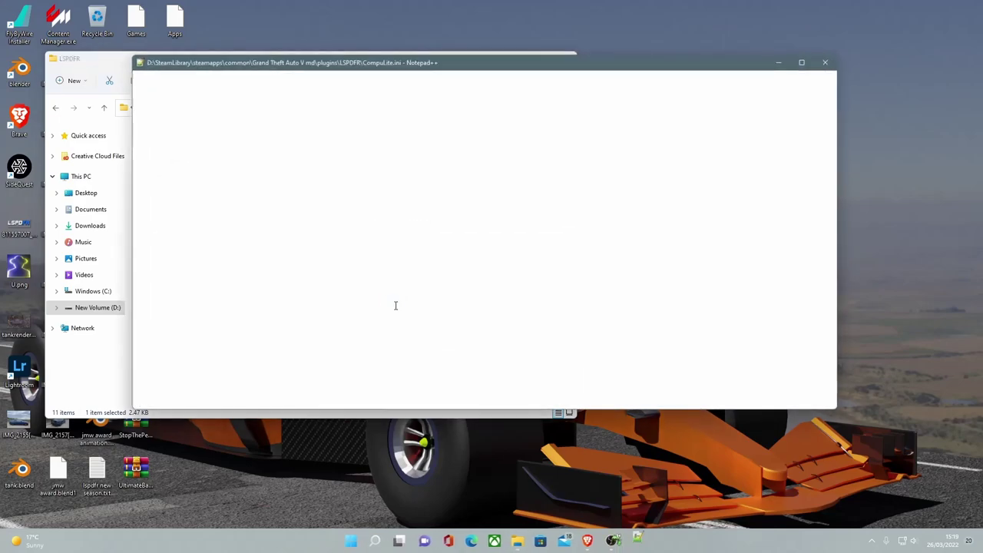
# Skim CompuLite.ini in Notepad++, then close it and decline the update prompt
pyautogui.click(365, 241)
pyautogui.scroll(-1, 251, 158)
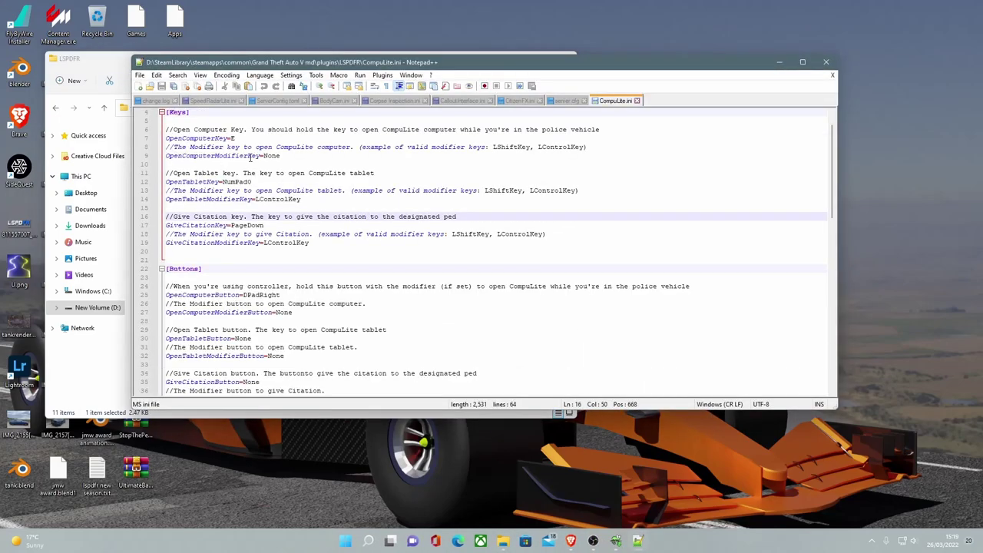
pyautogui.scroll(1, 192, 173)
pyautogui.scroll(-5, 224, 163)
pyautogui.scroll(-6, 223, 162)
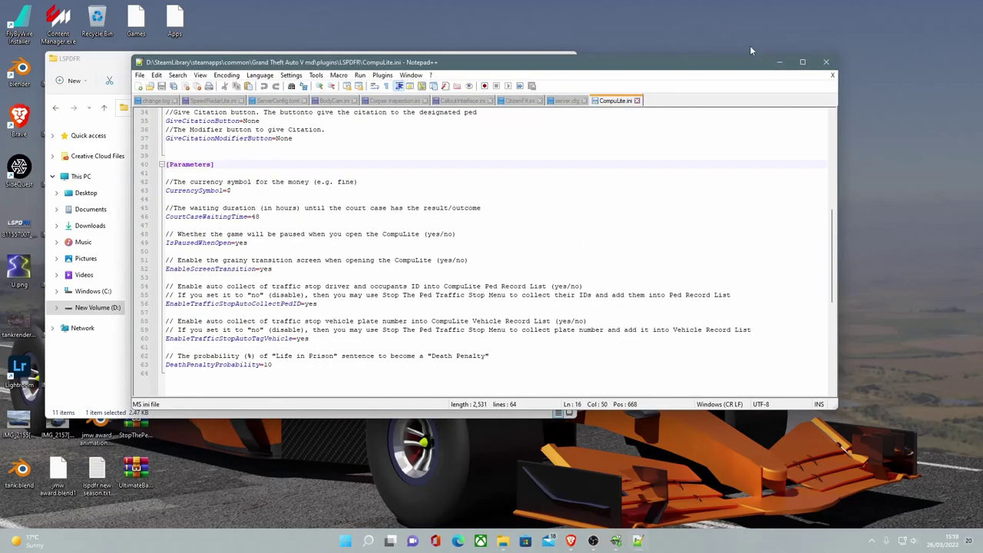
pyautogui.click(826, 62)
pyautogui.click(554, 300)
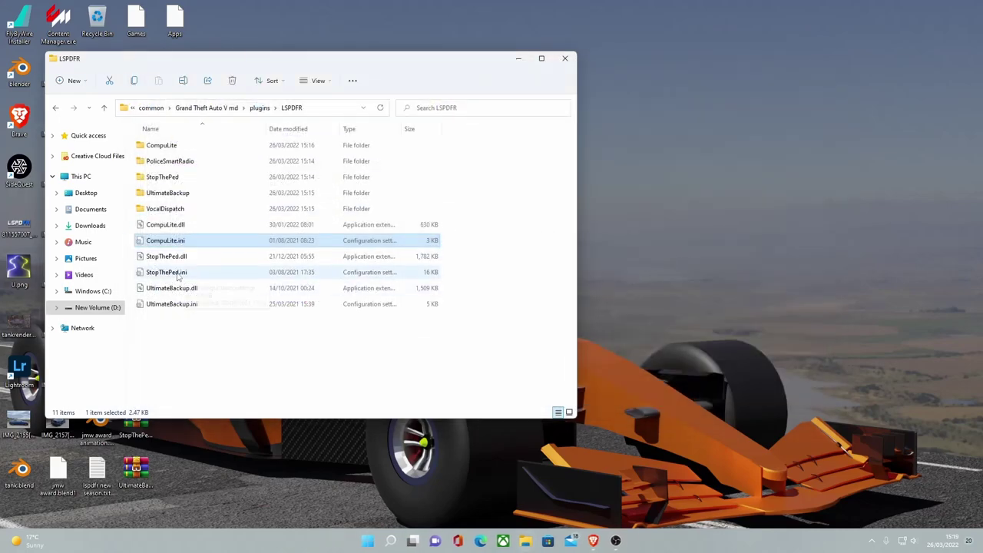
# Reopen CompuLite.ini in Notepad++ using Open with
pyautogui.click(247, 354)
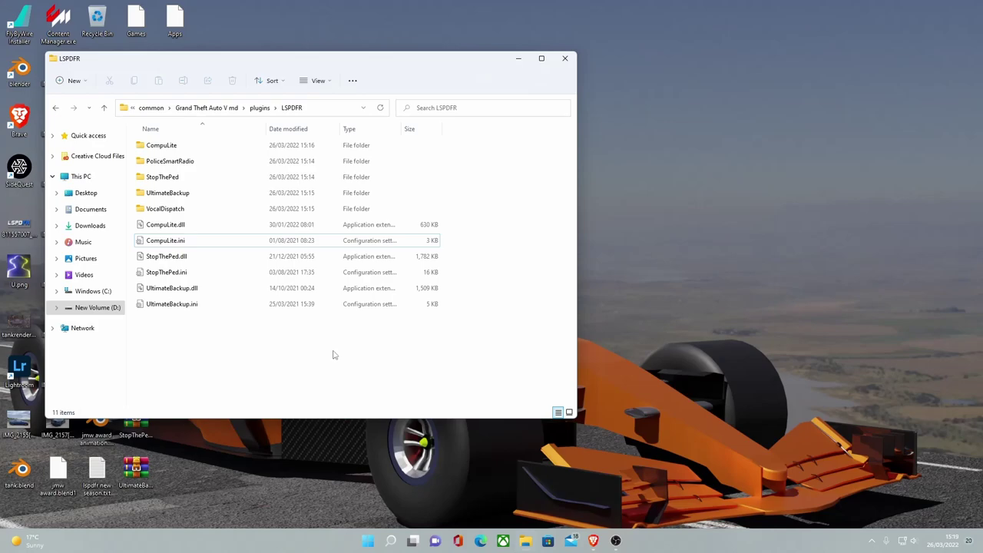
pyautogui.click(194, 243)
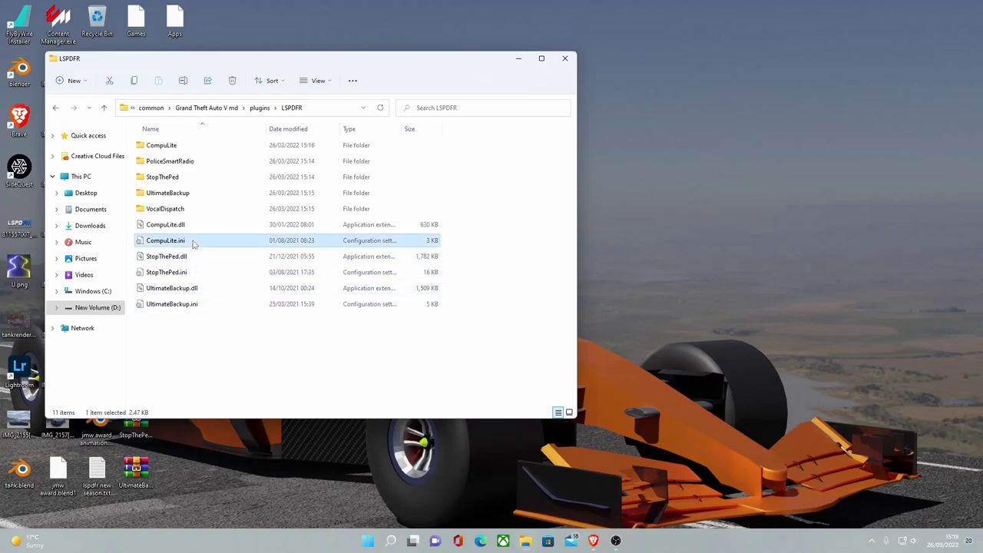
pyautogui.rightClick(174, 244)
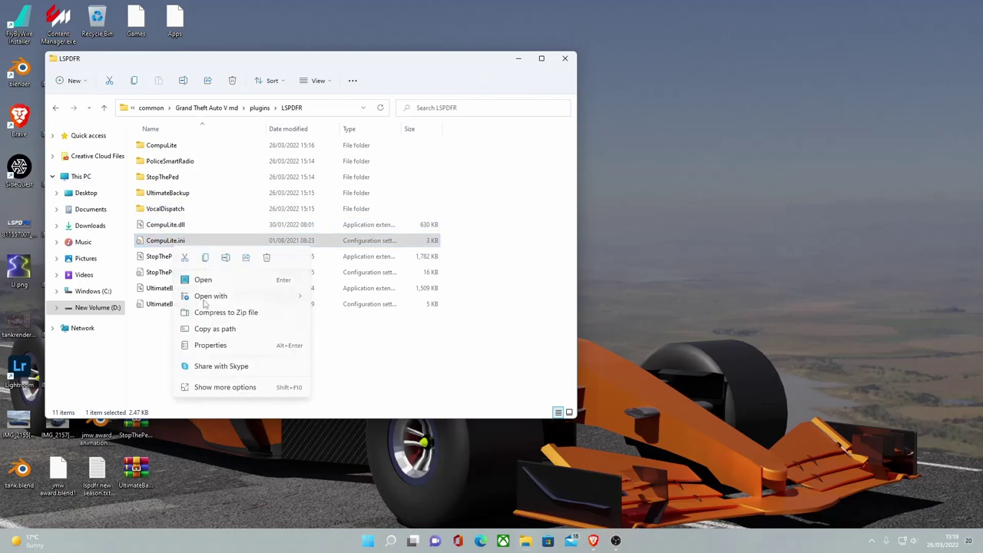
pyautogui.moveTo(211, 296)
pyautogui.click(357, 312)
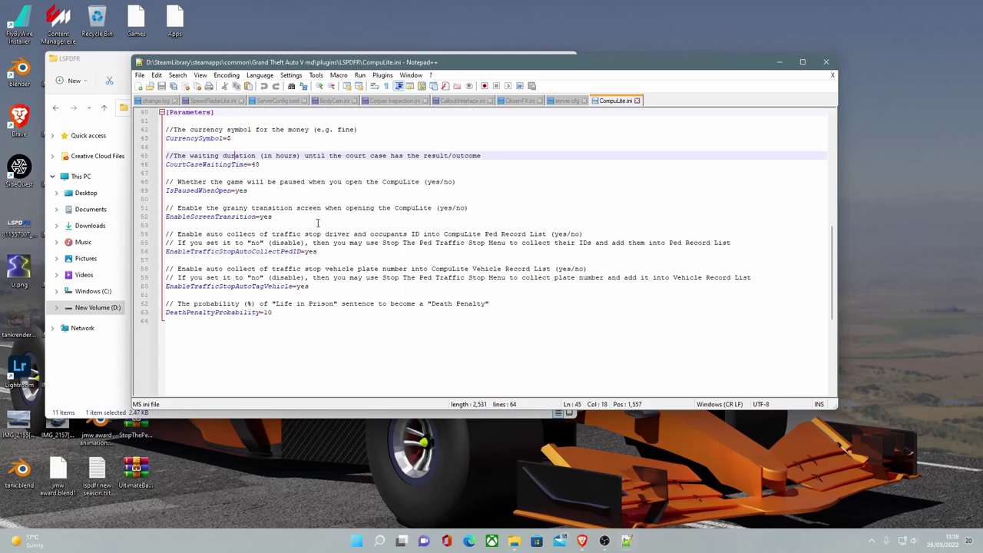
# Review DeathPenaltyProbability=10 and the OpenComputerKey=E binding, then close Notepad++
pyautogui.scroll(1, 317, 222)
pyautogui.press('Up')
pyautogui.press('Up')
pyautogui.press('Up')
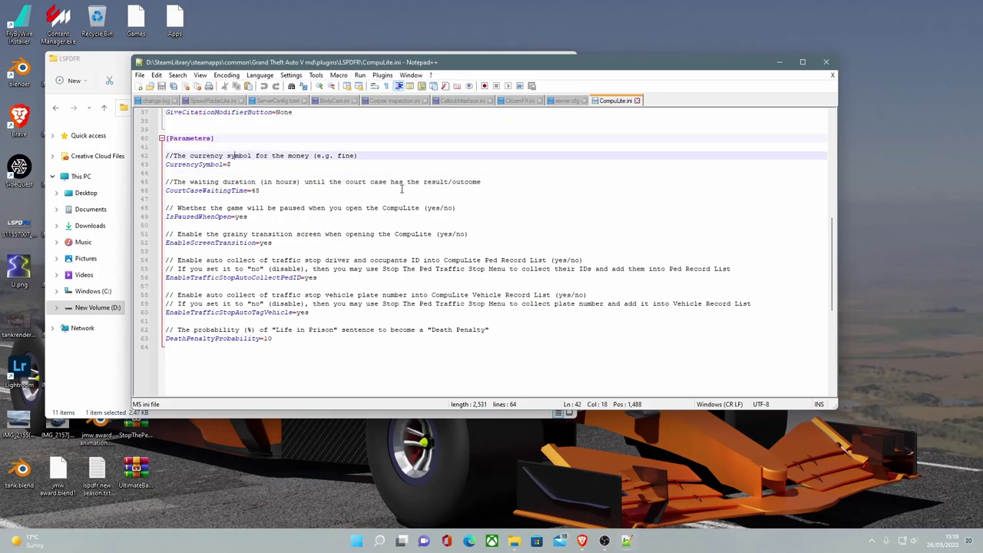
pyautogui.scroll(-1, 401, 188)
pyautogui.click(316, 319)
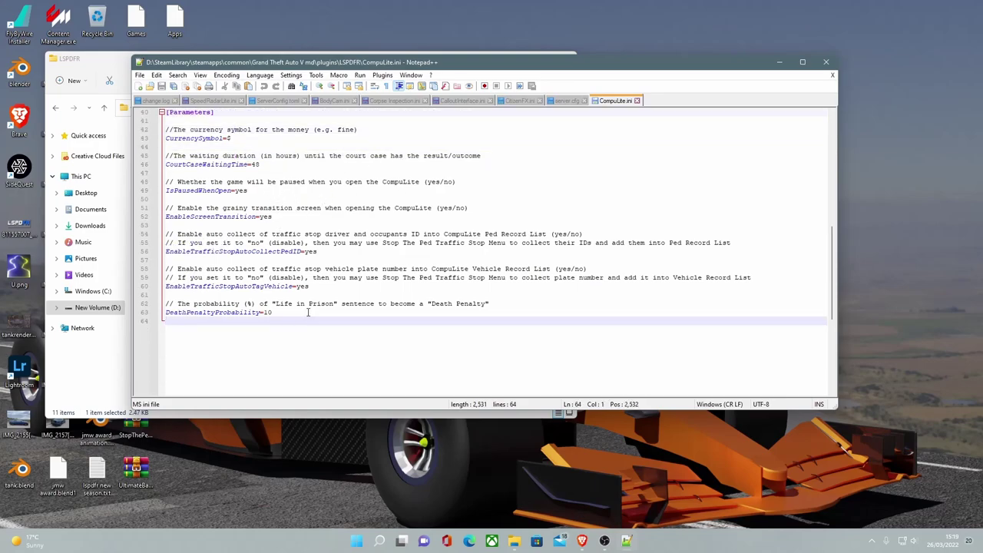
pyautogui.click(308, 313)
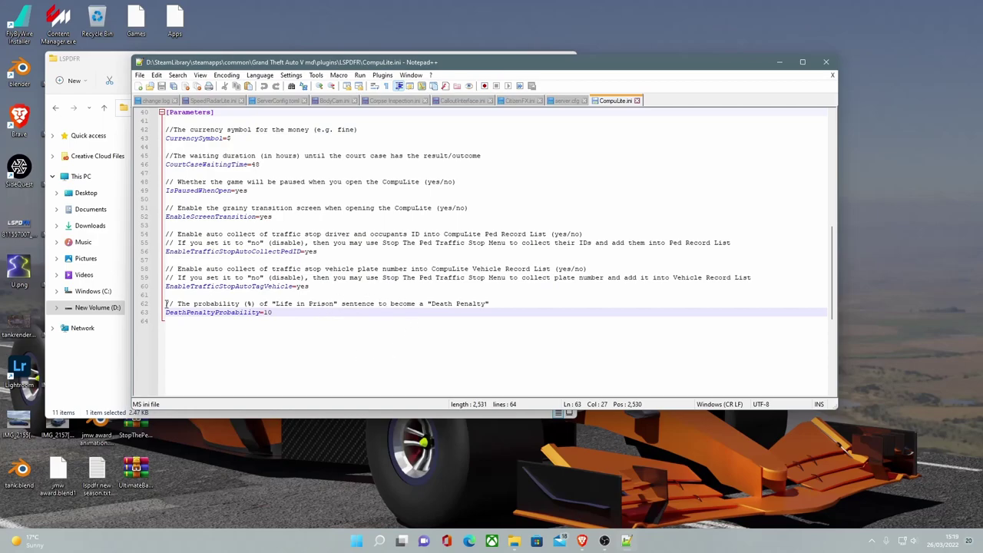
pyautogui.scroll(13, 317, 244)
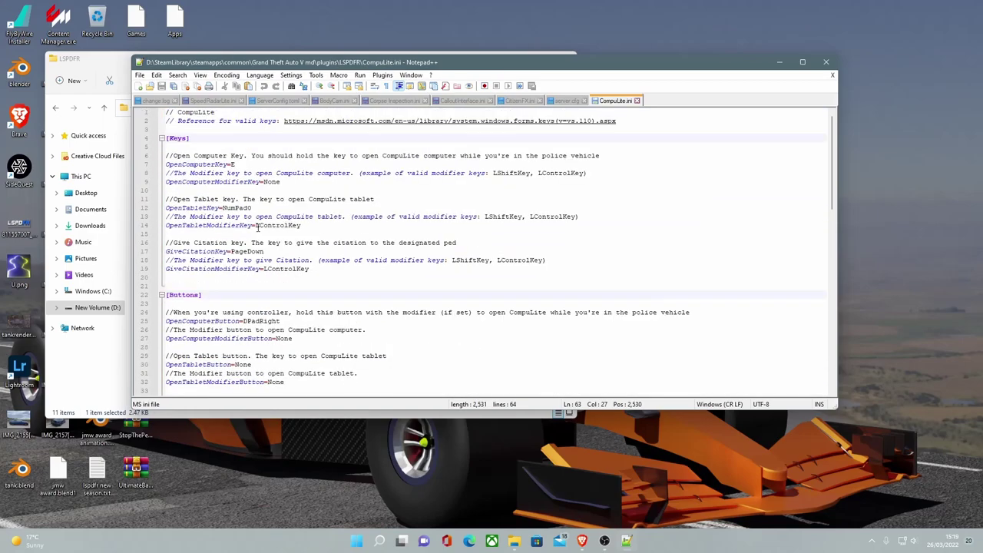
pyautogui.click(246, 165)
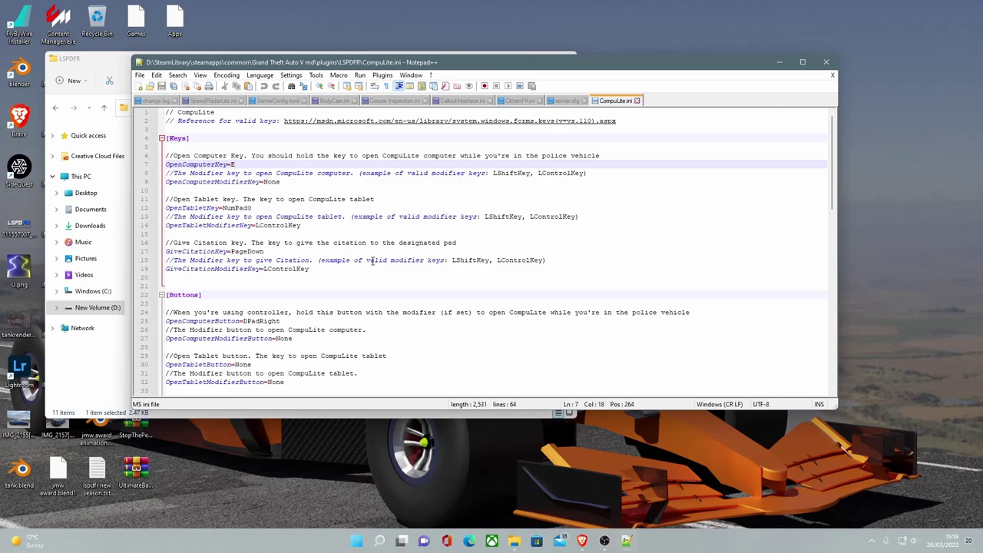
pyautogui.click(827, 62)
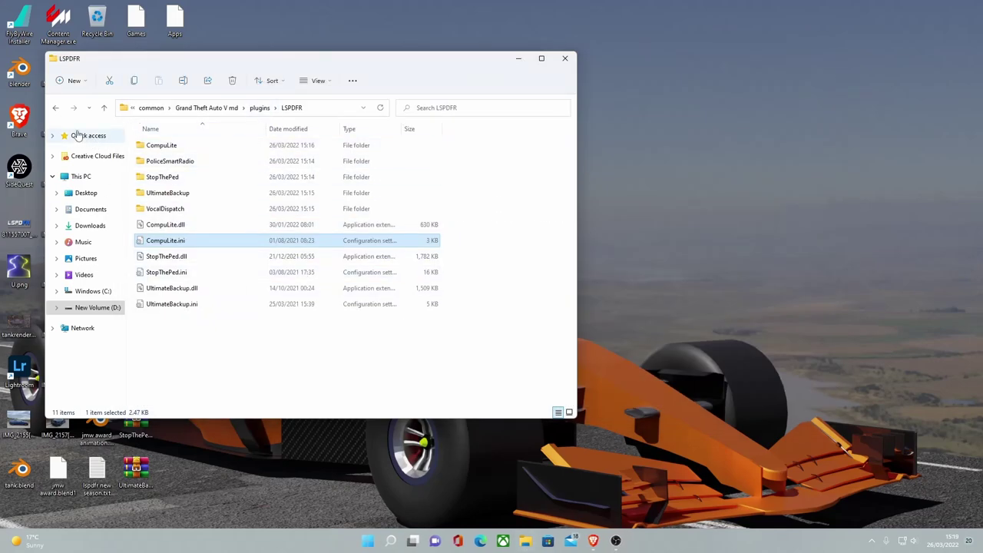
# Go back through plugins to the Grand Theft Auto V md folder and browse its 95 items
pyautogui.click(56, 108)
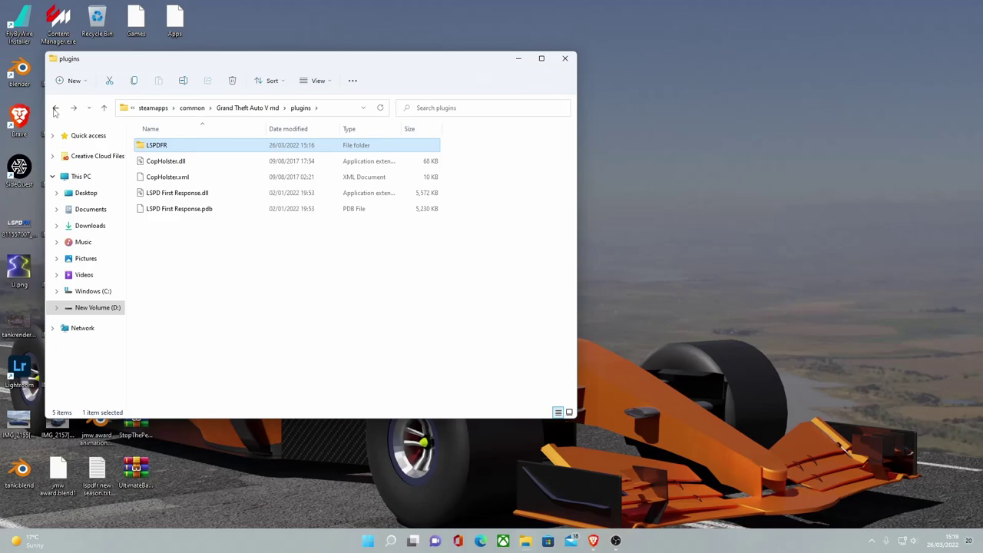
pyautogui.click(55, 108)
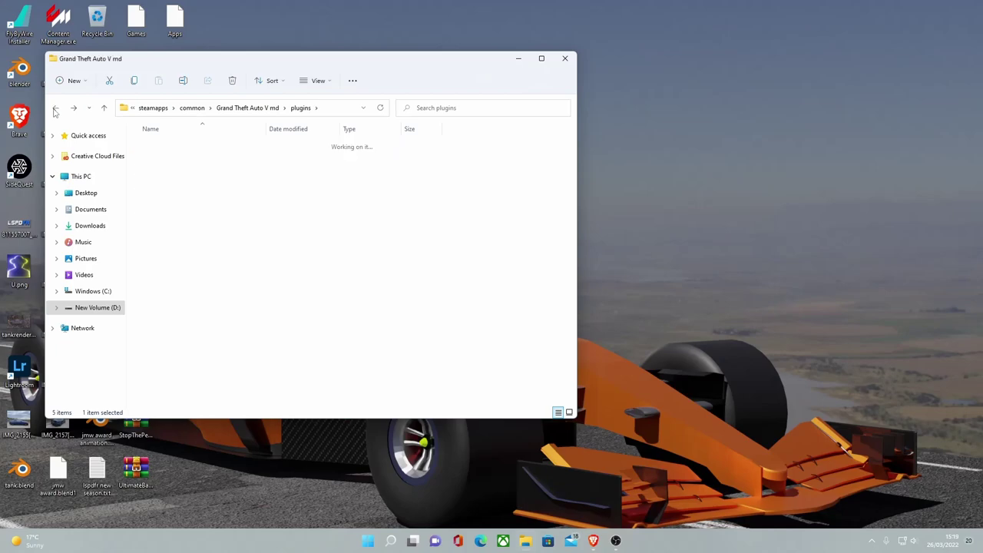
pyautogui.scroll(-1, 323, 218)
pyautogui.scroll(-2, 323, 218)
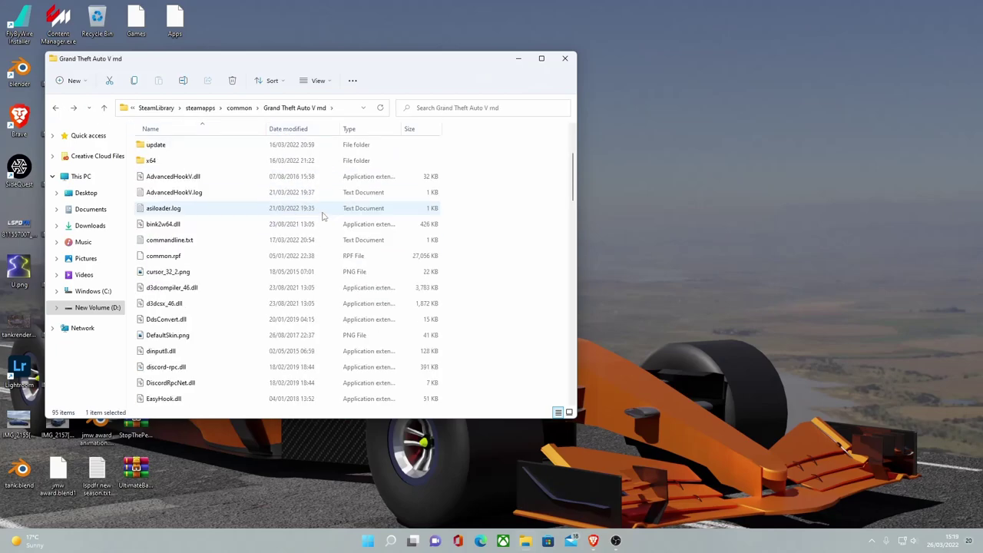
pyautogui.scroll(-2, 322, 217)
pyautogui.scroll(5, 323, 216)
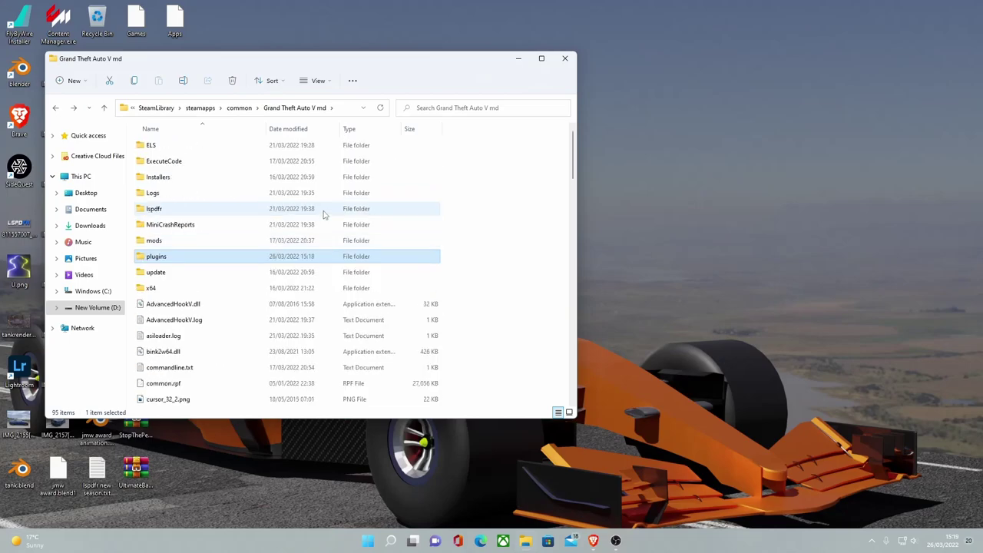
pyautogui.scroll(-3, 323, 215)
pyautogui.scroll(3, 324, 215)
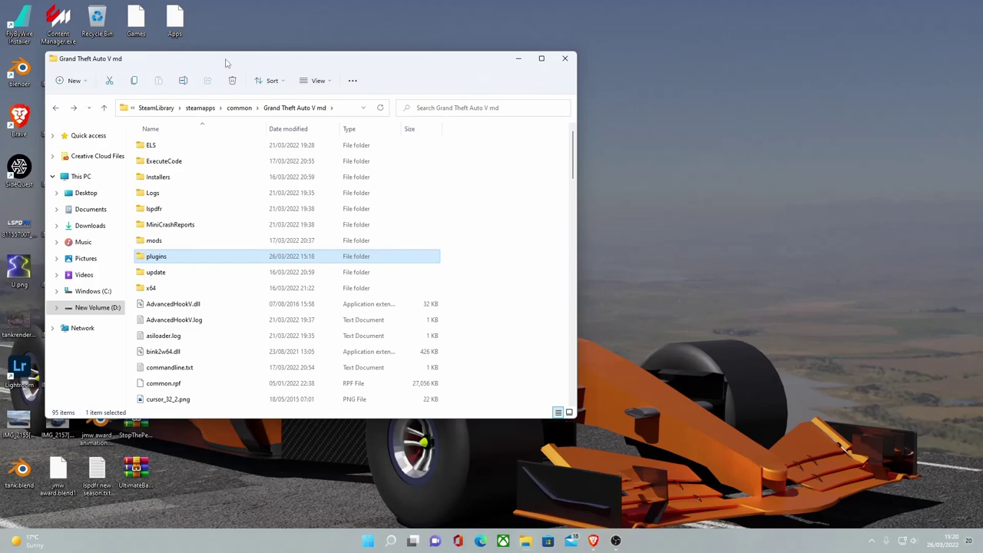
# Move the Explorer window aside and go up to the Steam 'common' folder
pyautogui.moveTo(227, 63); pyautogui.dragTo(382, 48)
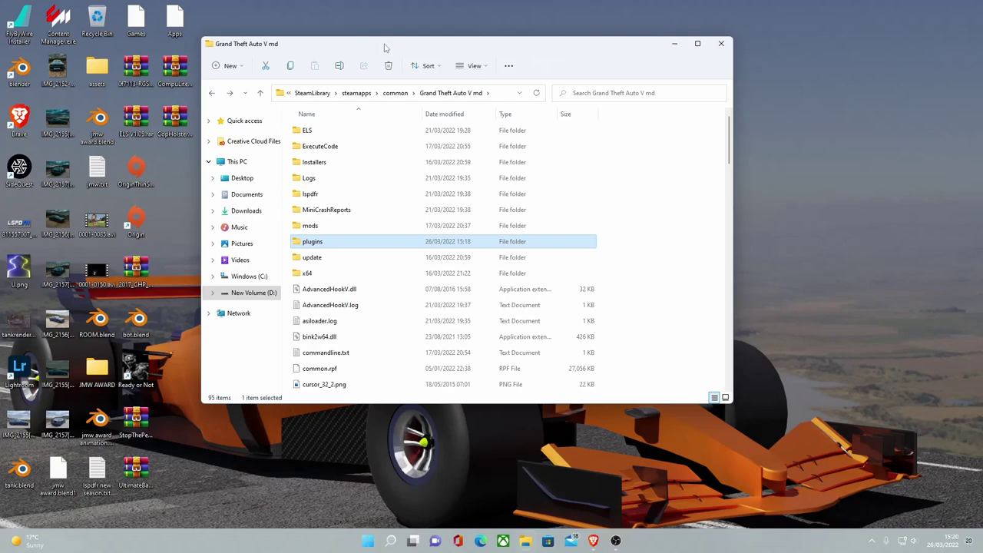
pyautogui.scroll(-2, 451, 223)
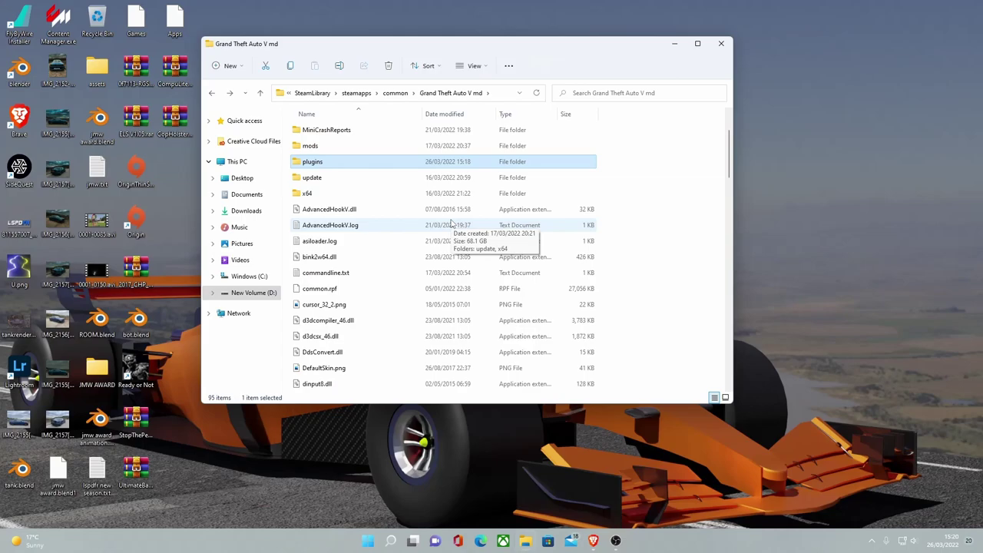
pyautogui.click(403, 93)
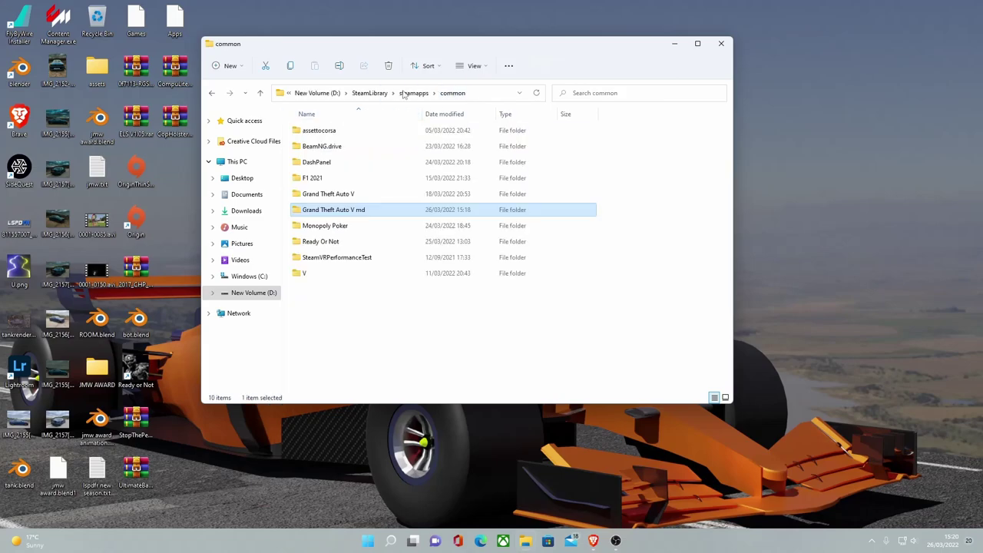